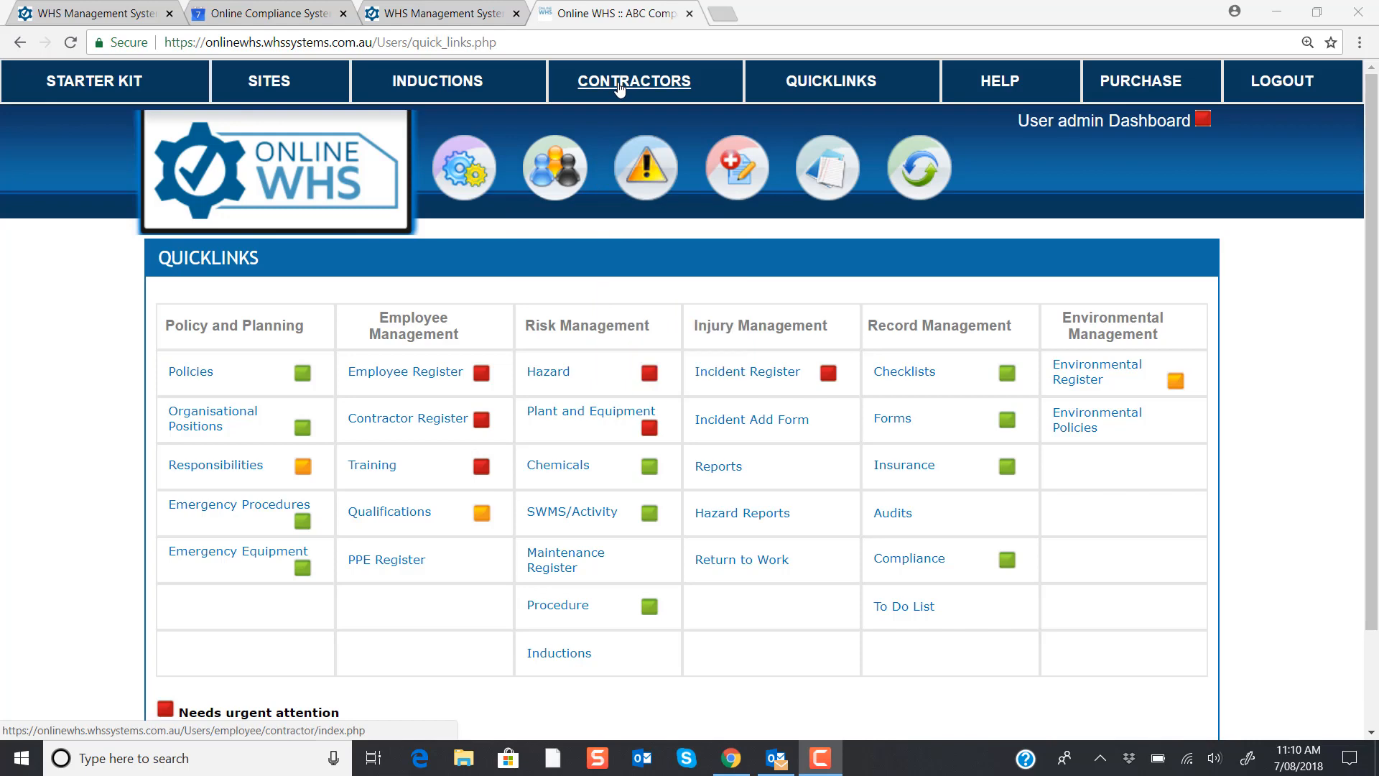
Open a blank form for adding a contractor from the contractor register
click(619, 89)
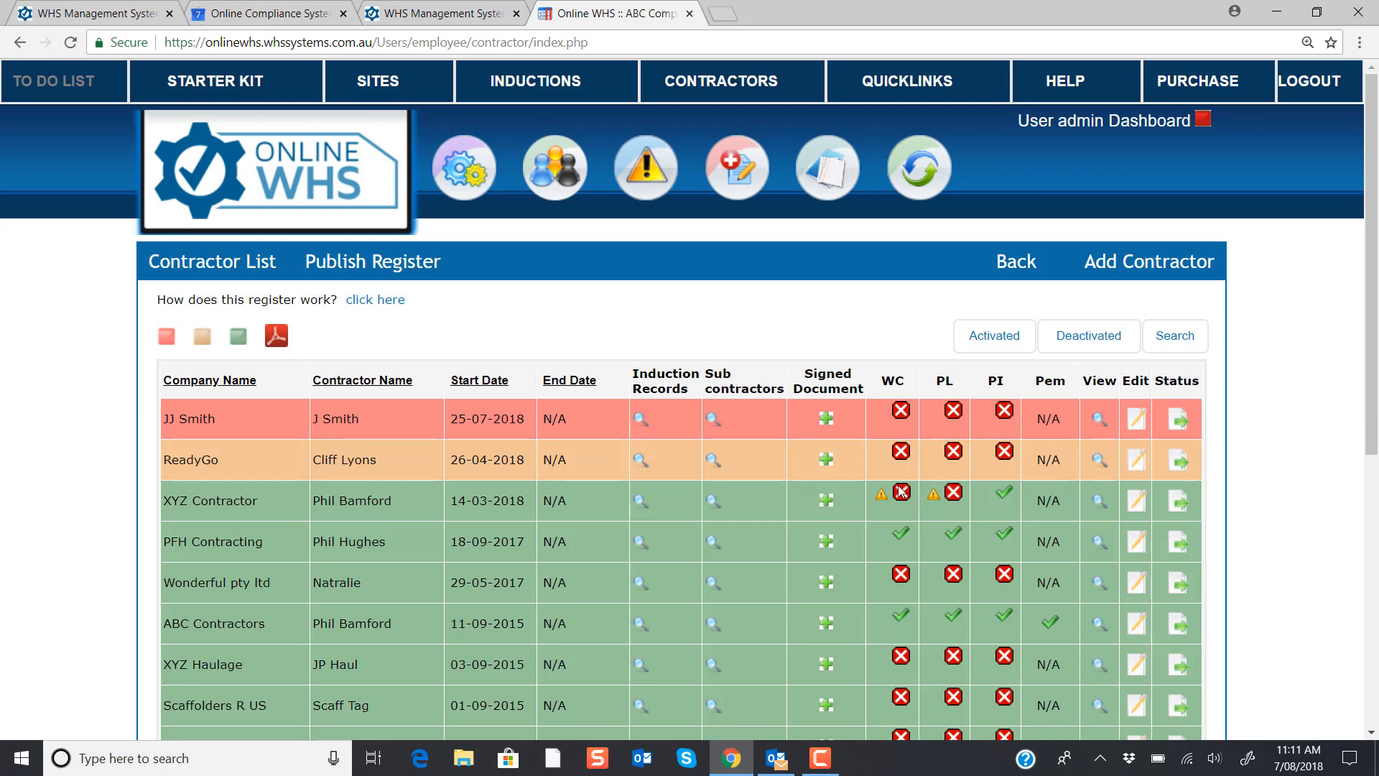
mouse_move(882, 500)
click(1142, 264)
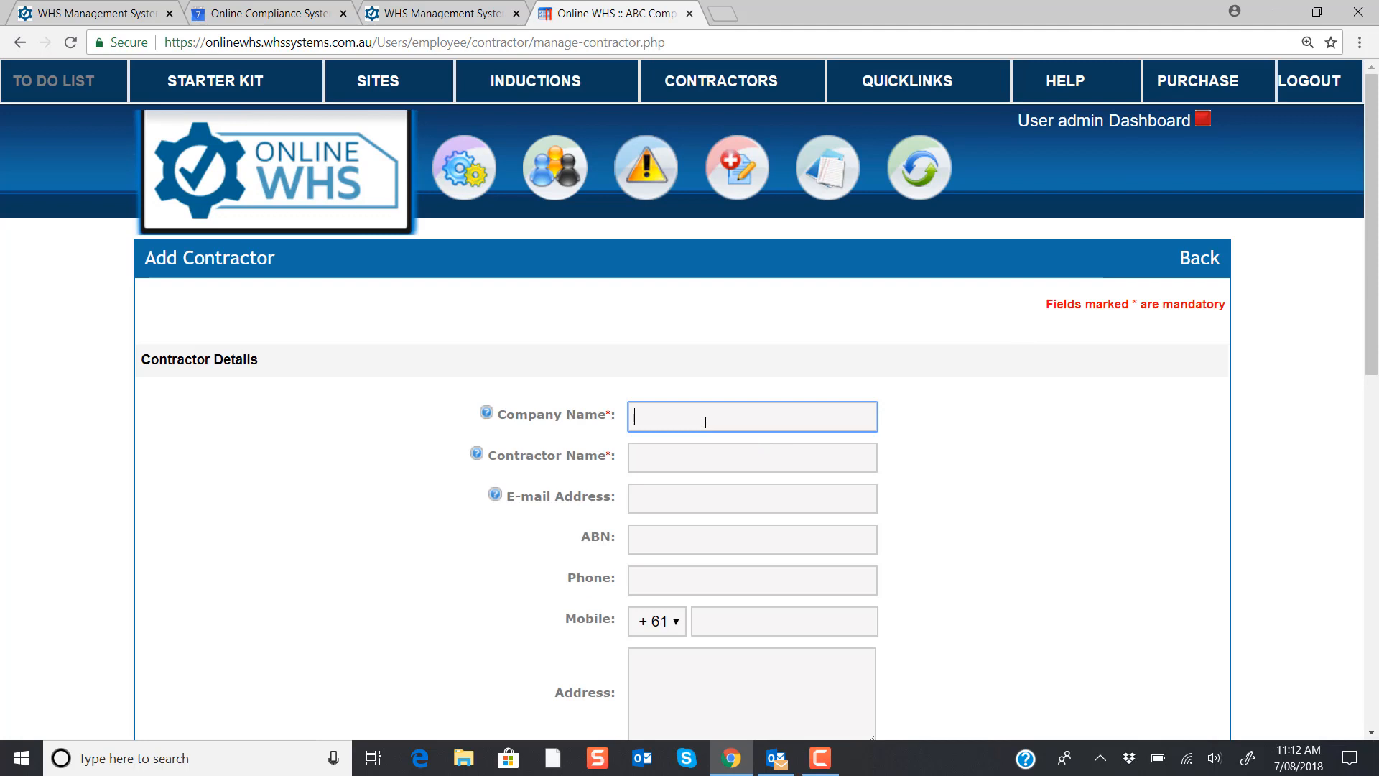
Enter company name AAAA and contractor name "A Contractor", and fill in the contact's e-mail, phone and address from the first saved autofill entry
text(AAAA)
click(717, 462)
text(A Contractor)
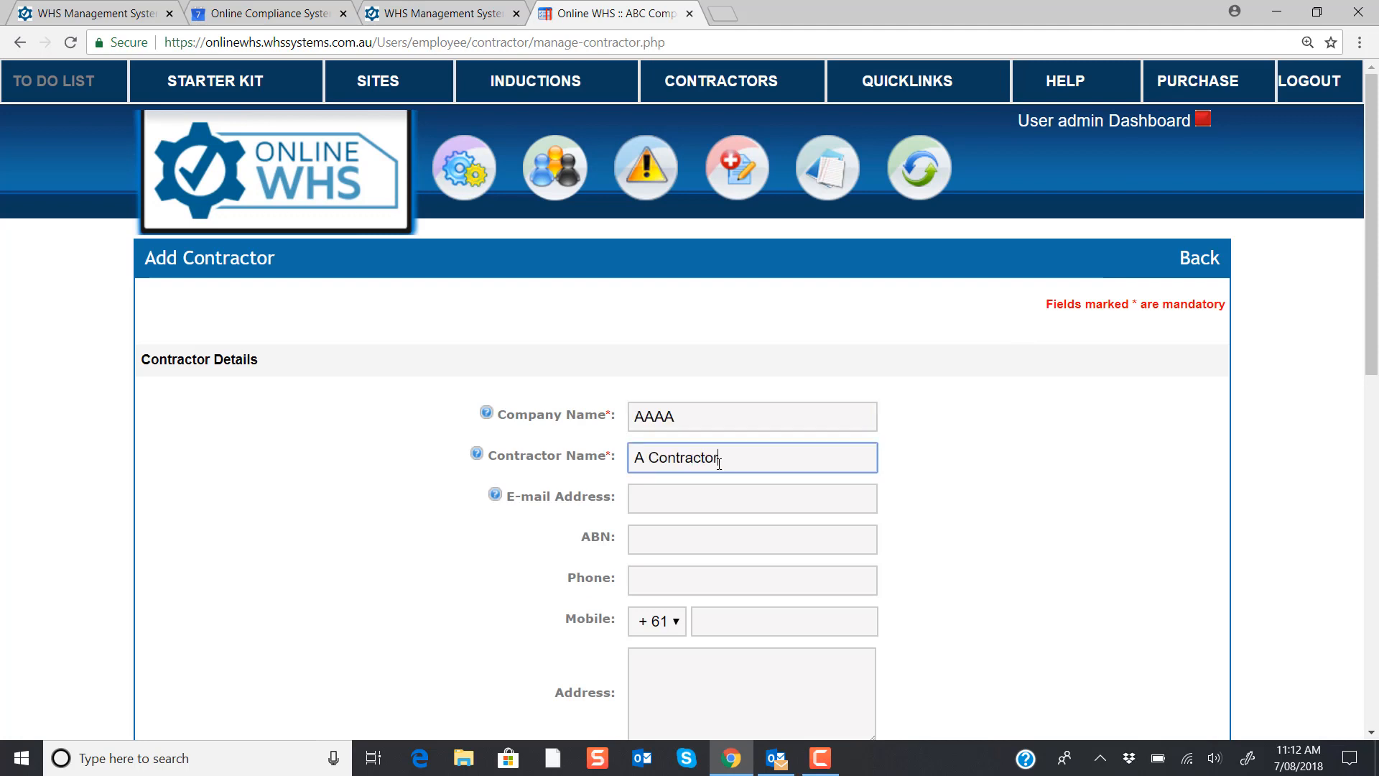
click(721, 508)
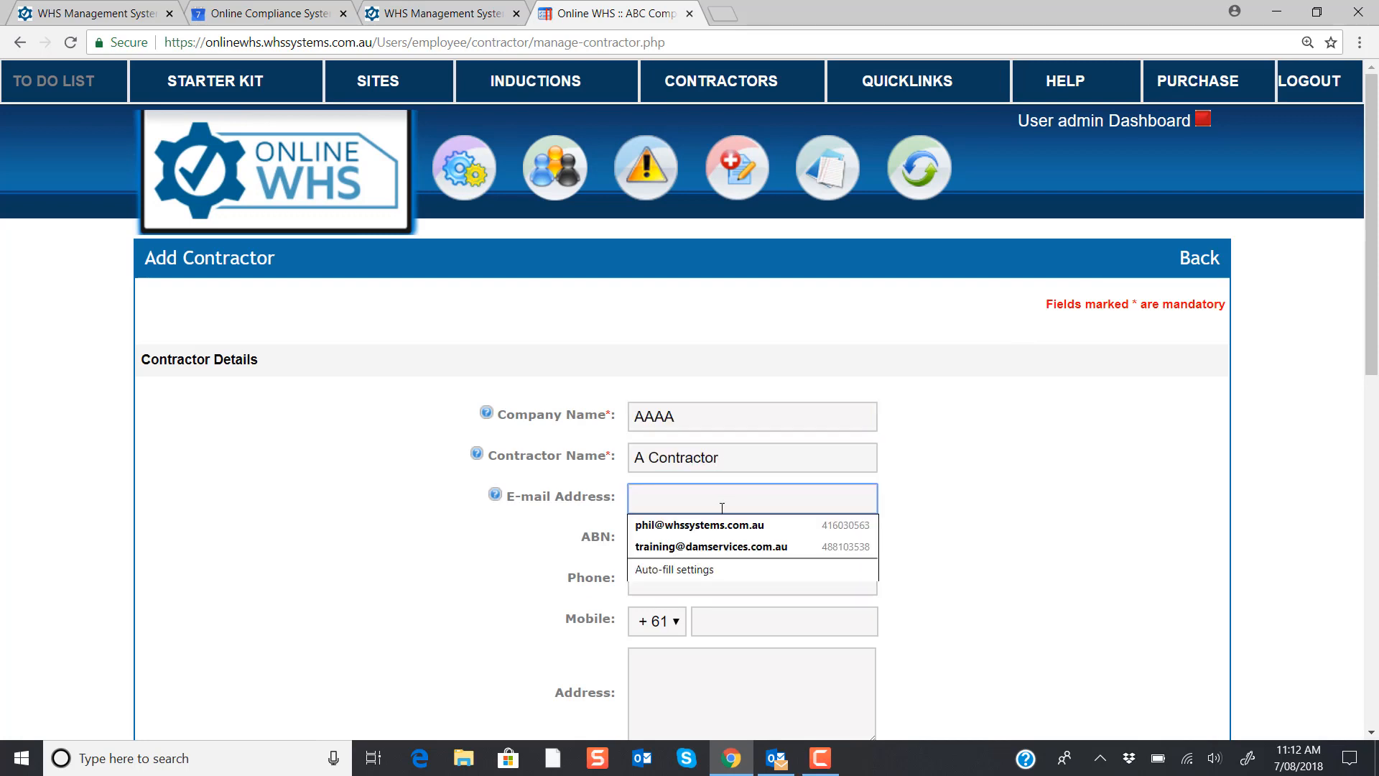
click(721, 530)
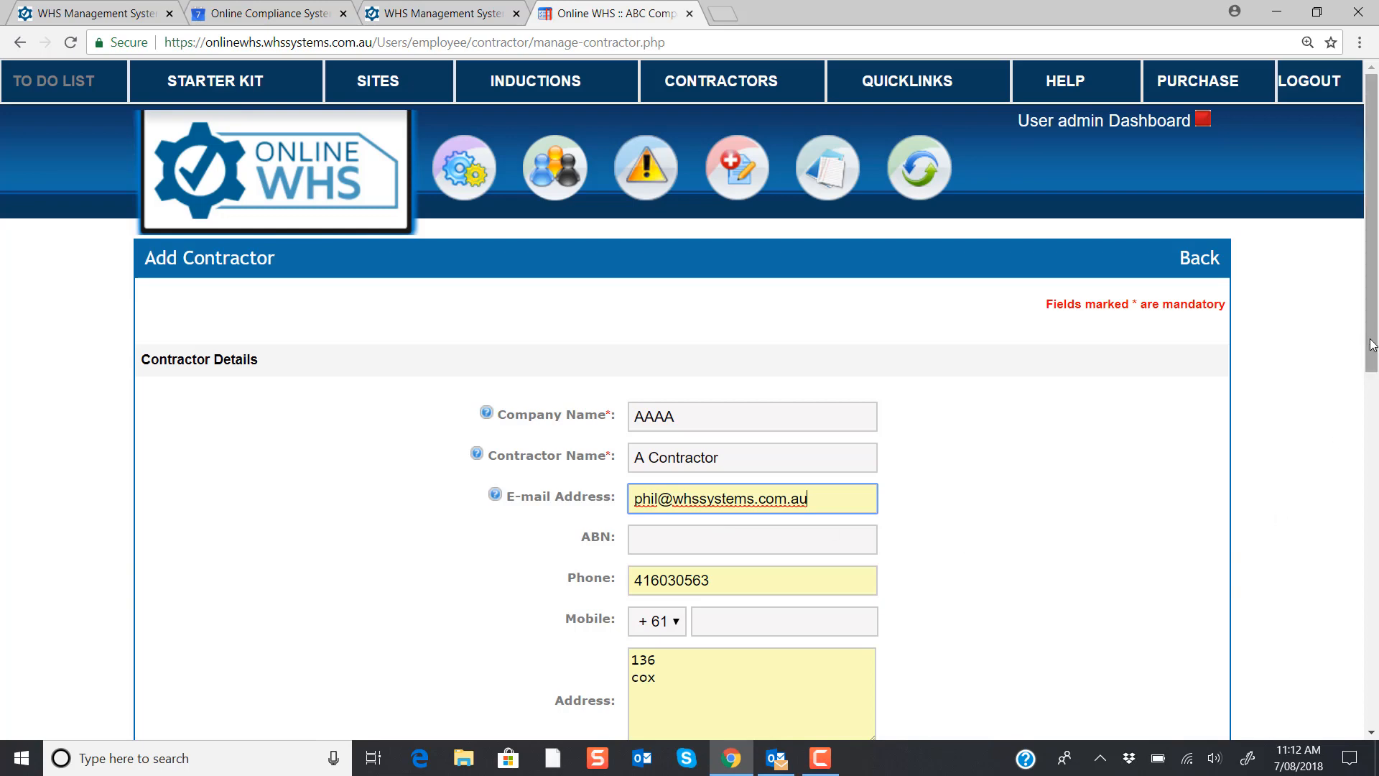
Set the contractor's activities to Emergencies and the location of work to Depot, and choose the first listed person as the email sender
scroll(1355, 558, down, 7)
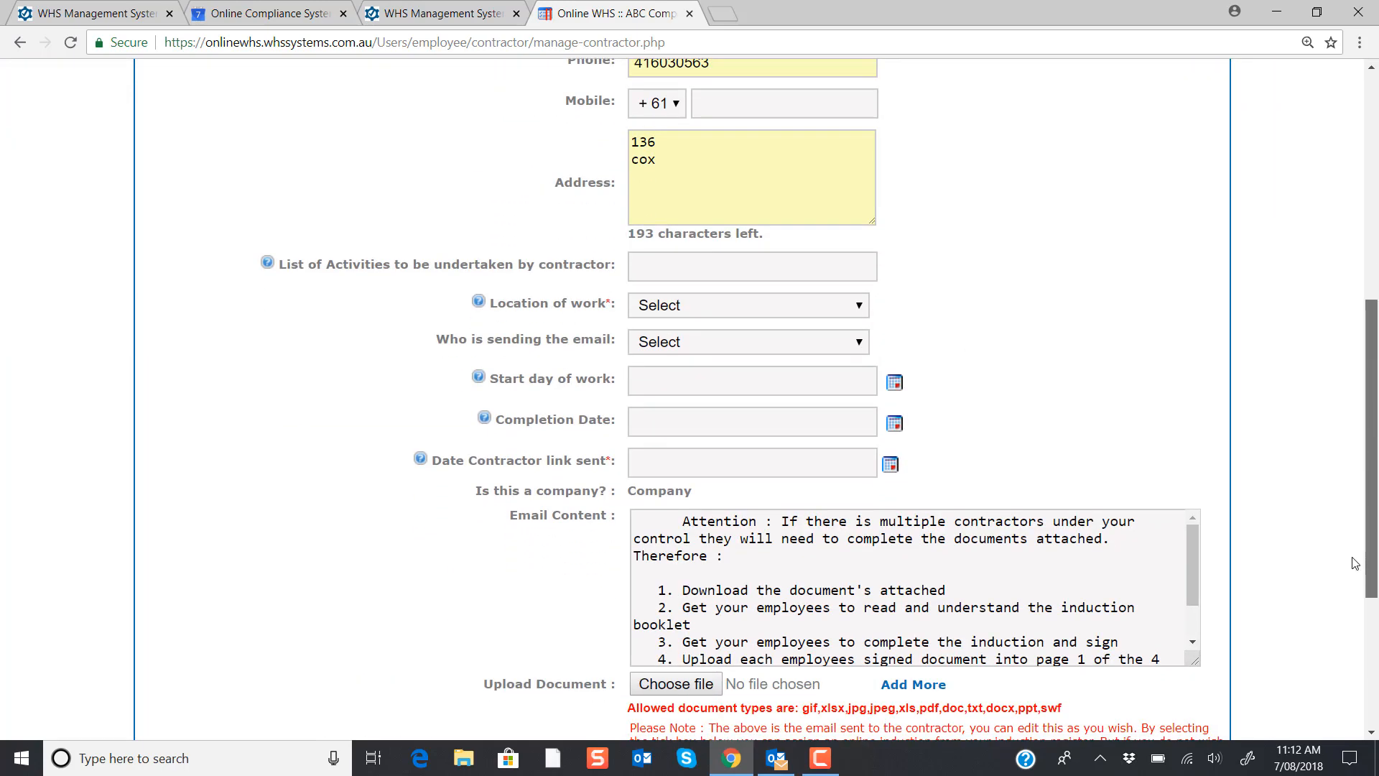
click(657, 265)
click(666, 288)
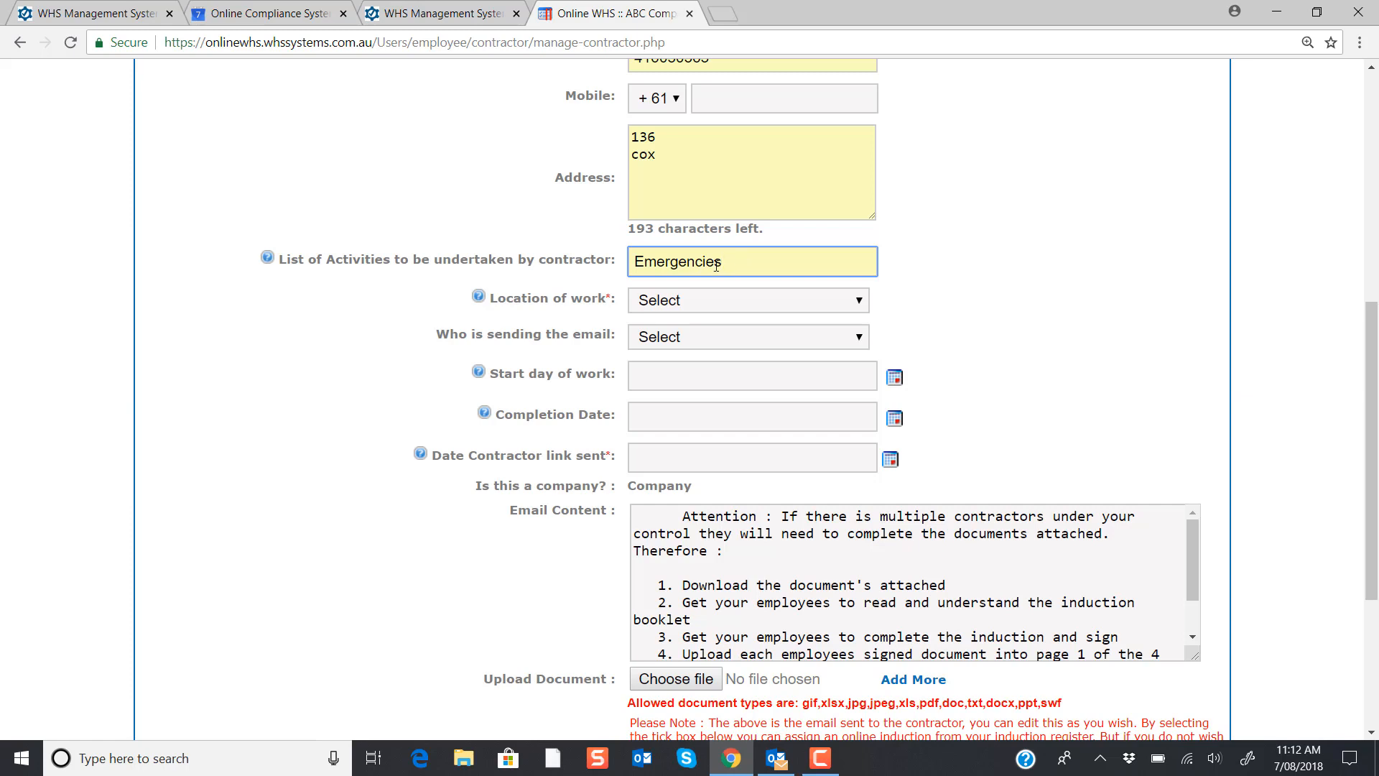
click(853, 303)
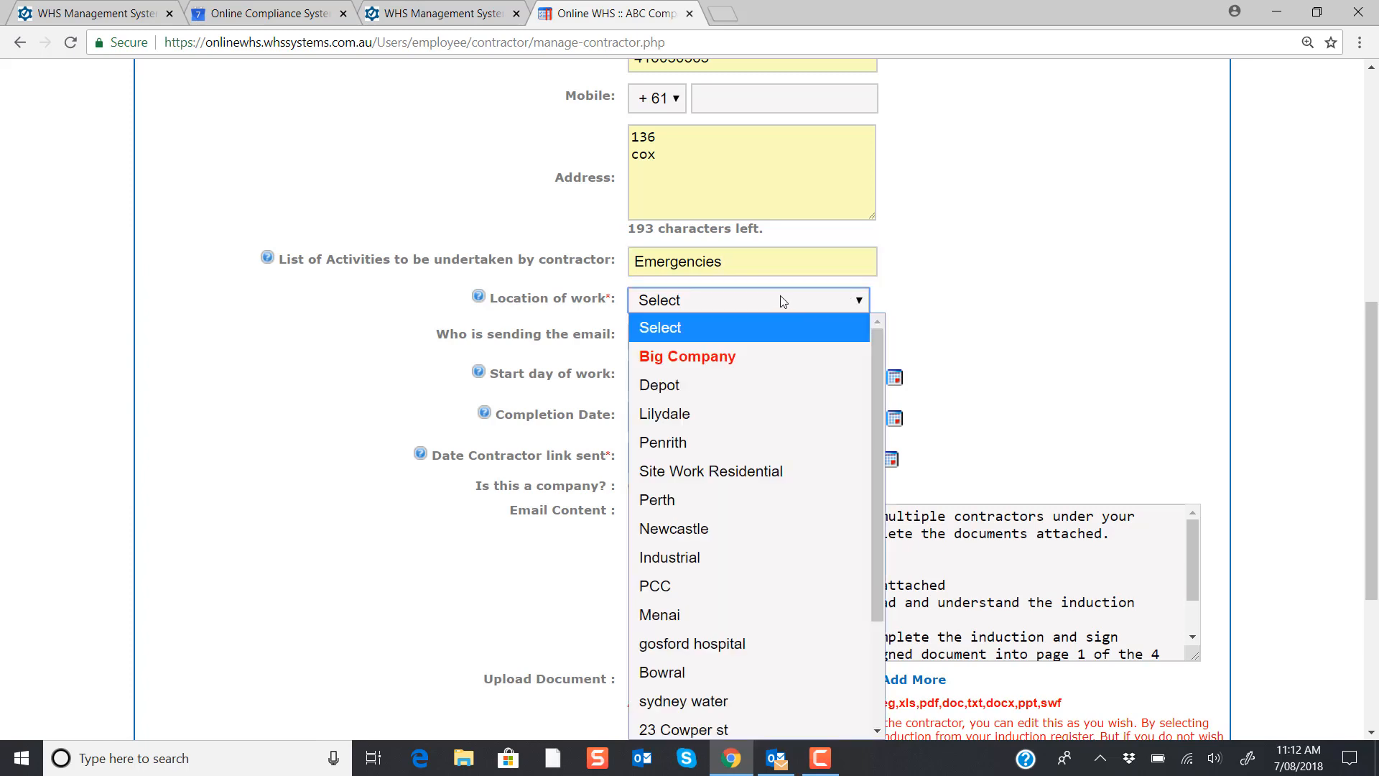
click(690, 389)
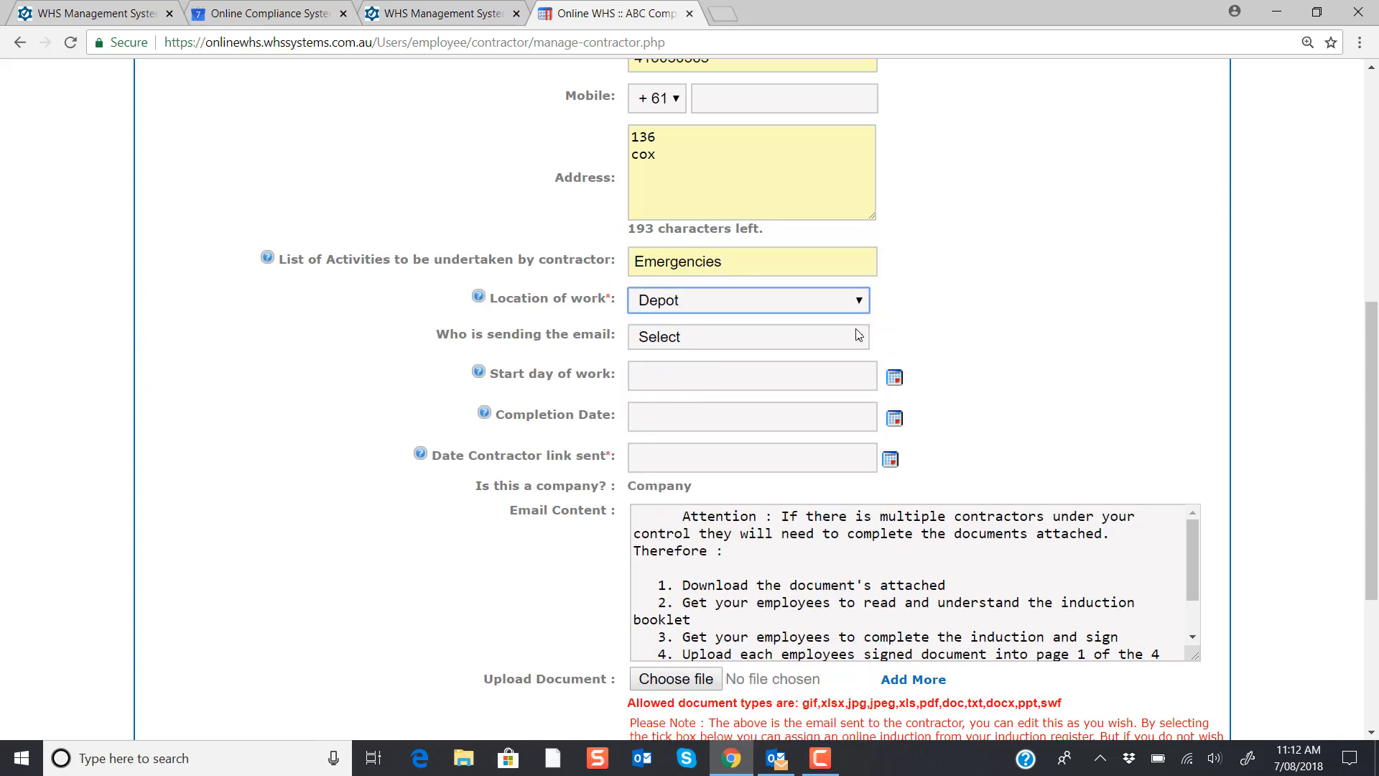
click(859, 337)
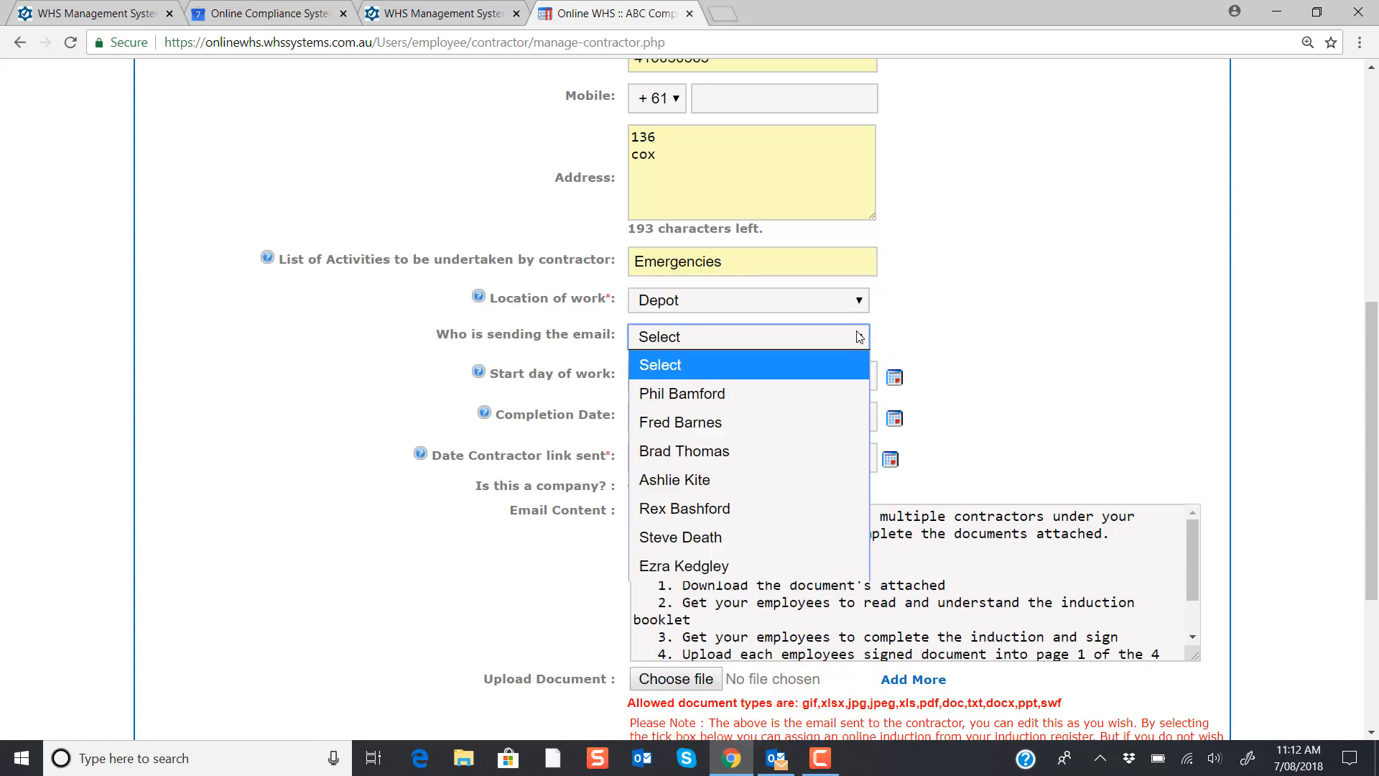
click(689, 392)
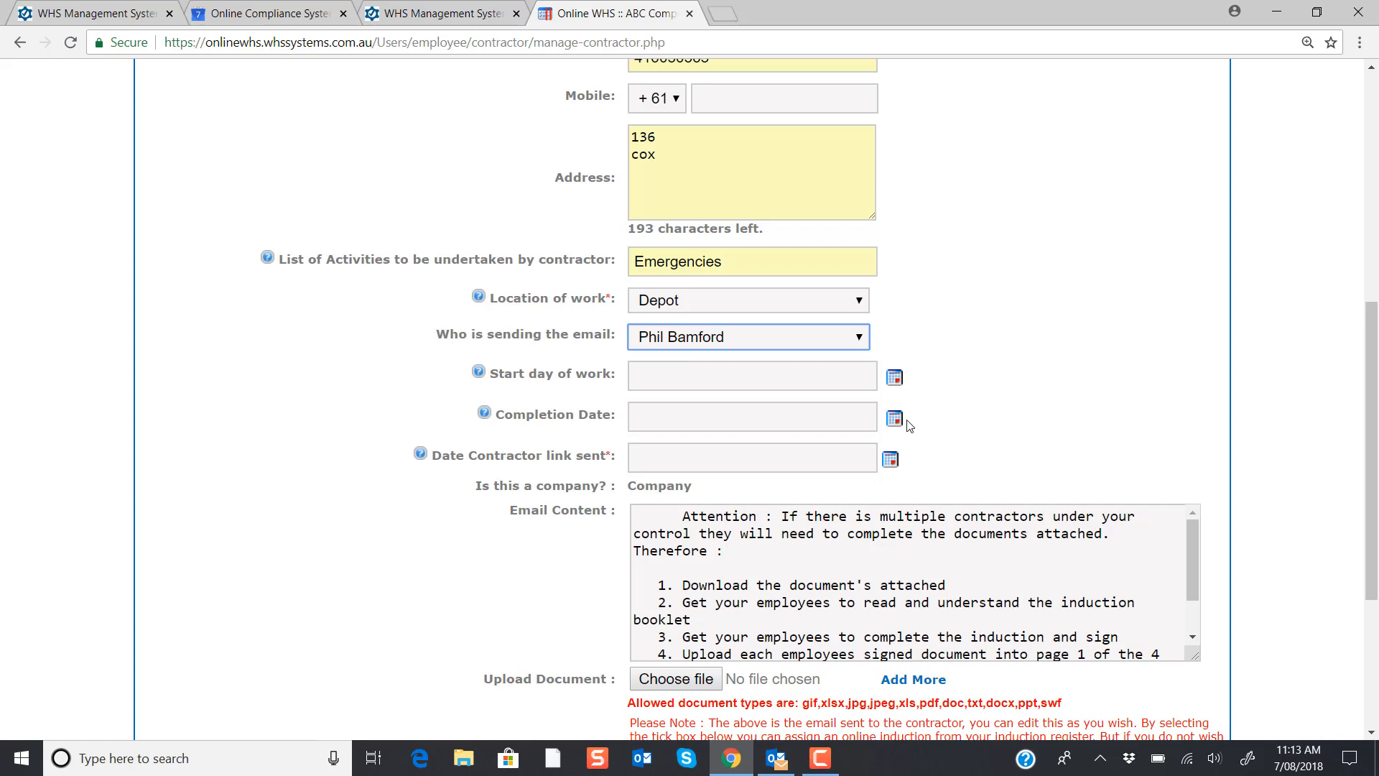
Set the start day of work to 08-08-2018 and the date the contractor link is sent to 07-08-2018
click(894, 378)
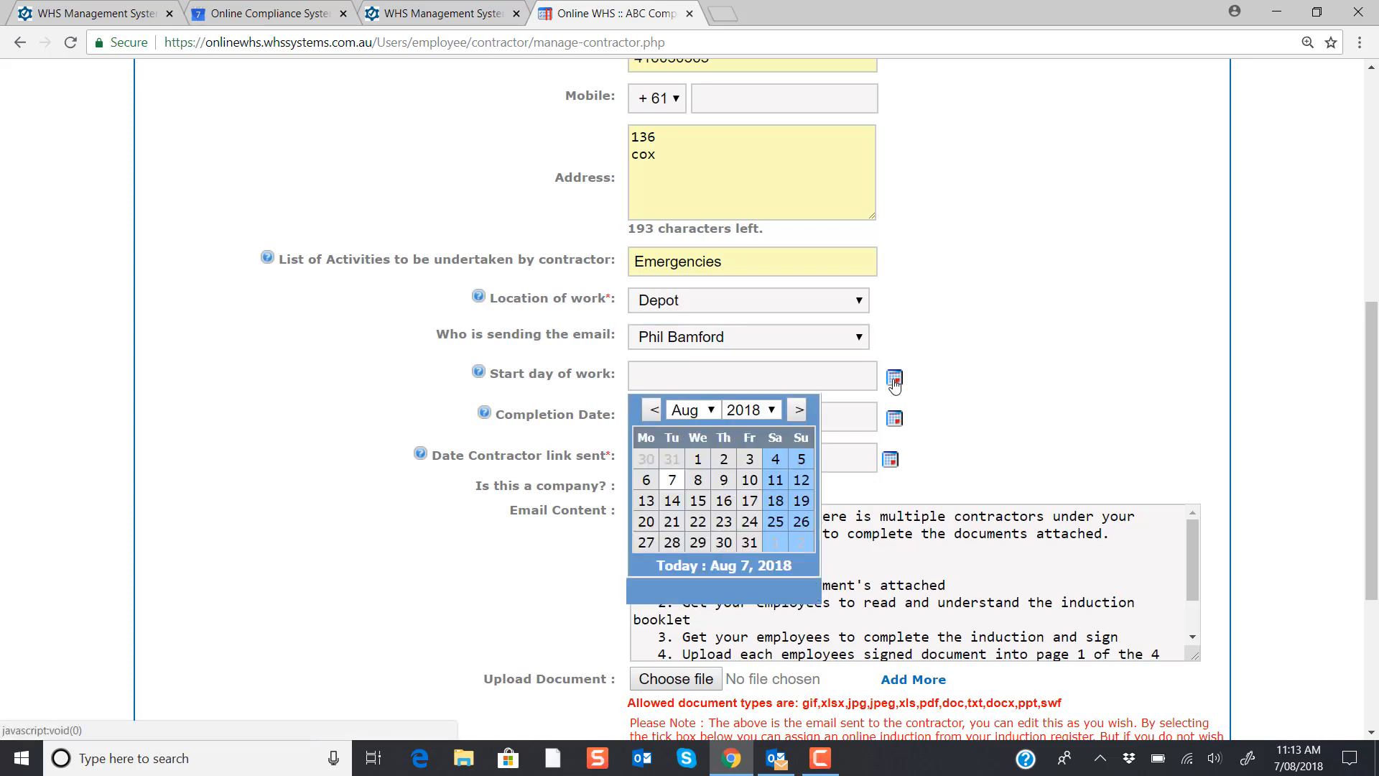
click(697, 480)
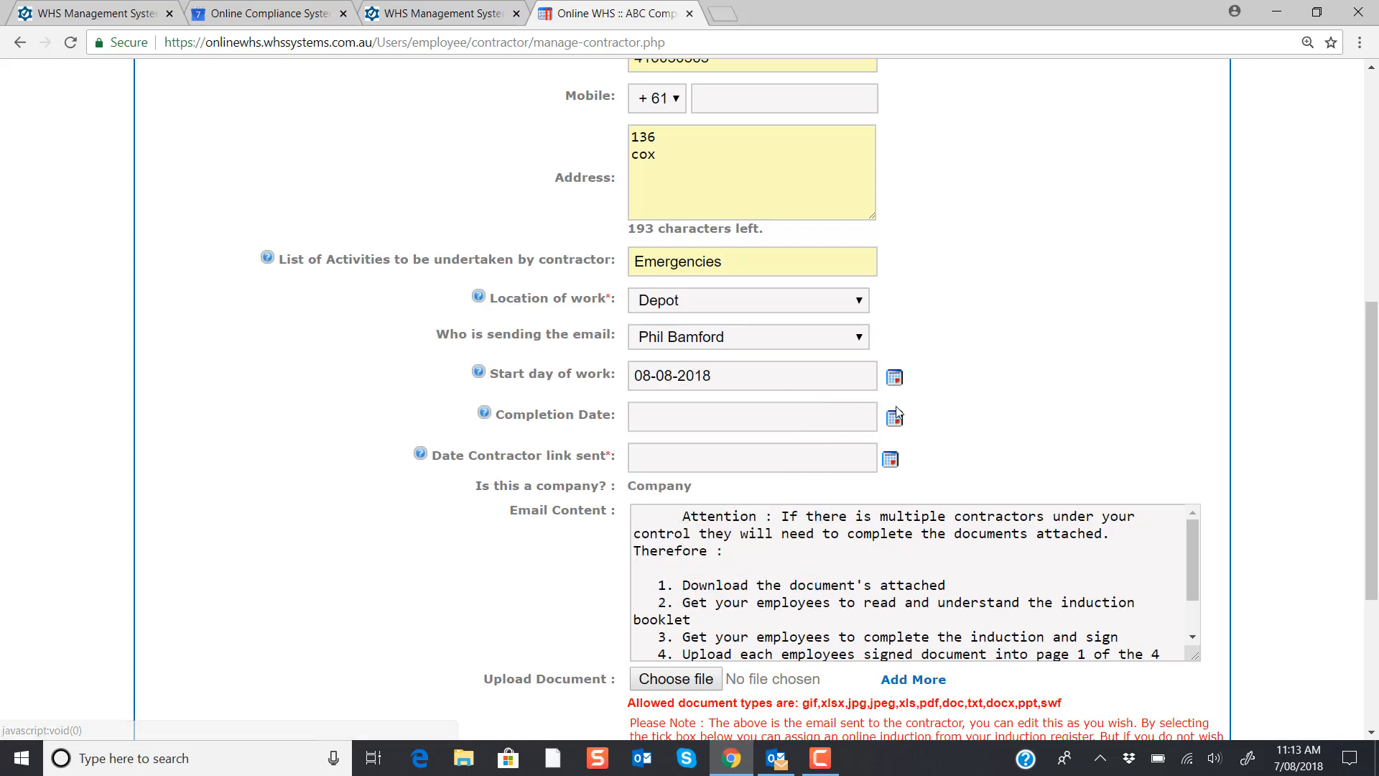
click(891, 460)
click(733, 649)
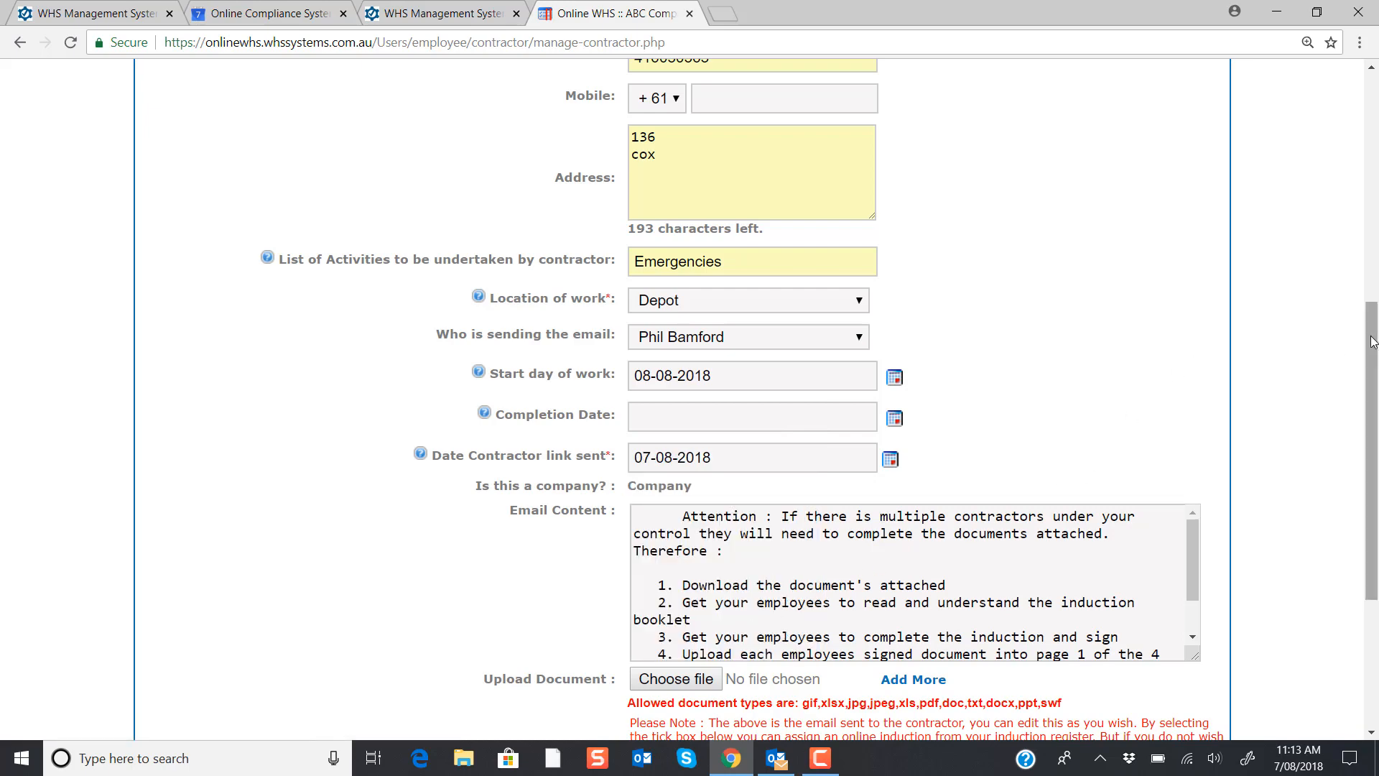
Check the contractor email content and attach the file 2. activity.xls as the only uploaded document
drag(1362, 349, 1372, 524)
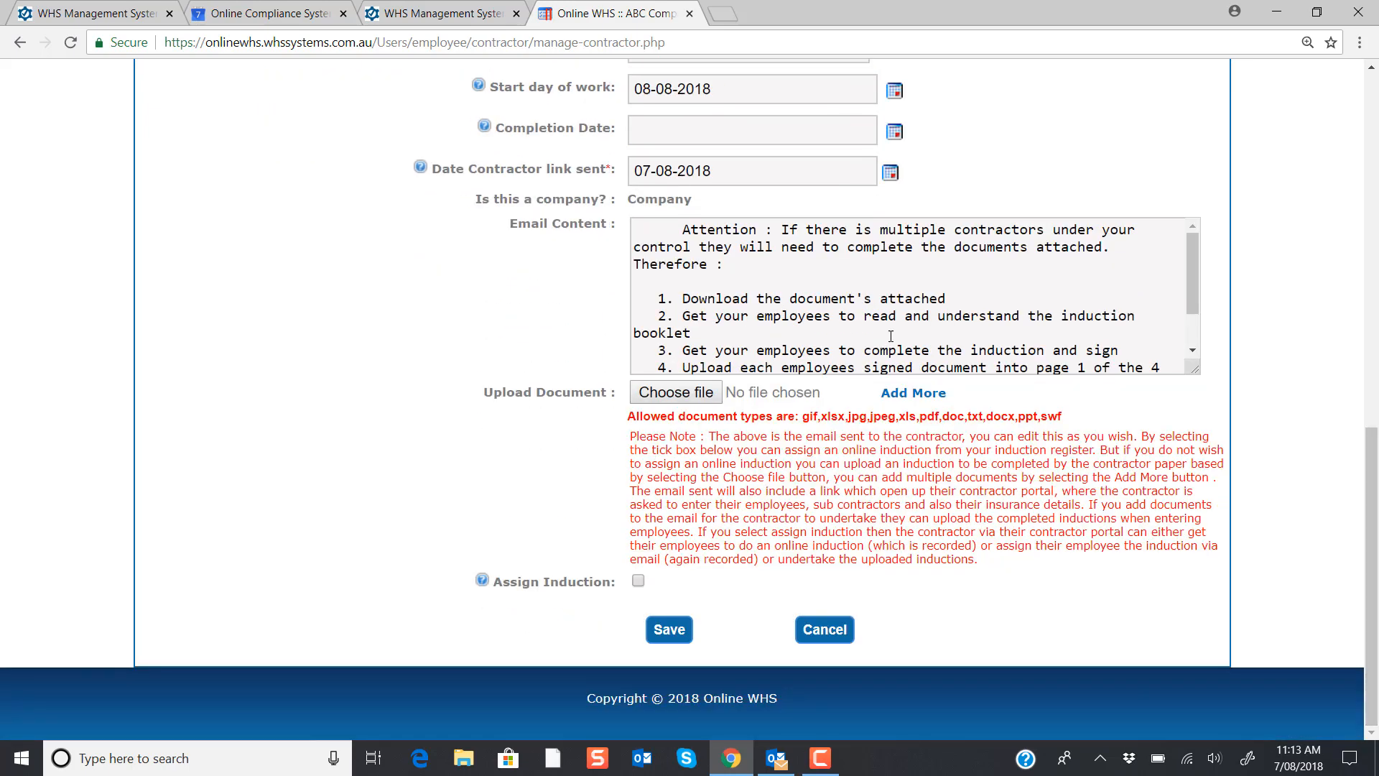
click(874, 299)
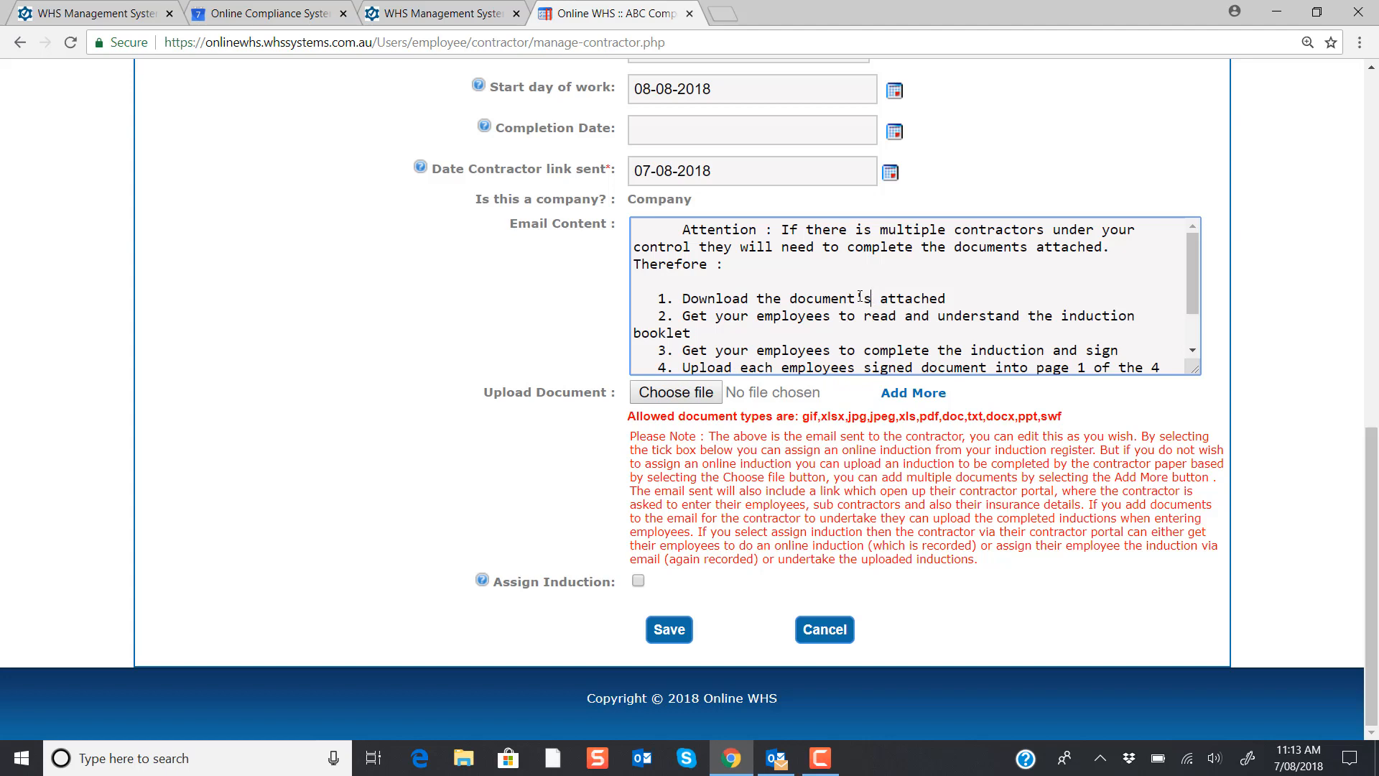
drag(1191, 262, 1183, 313)
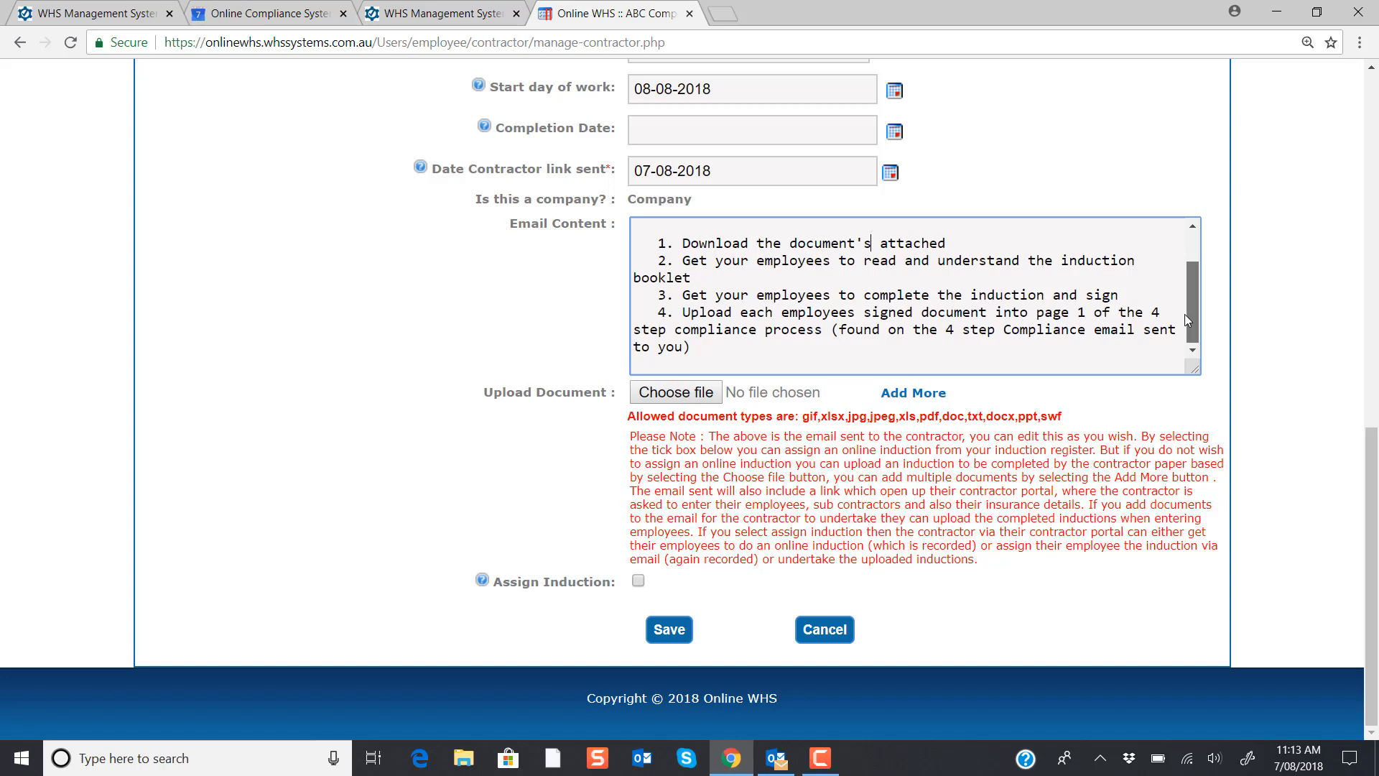
drag(1185, 315, 1189, 254)
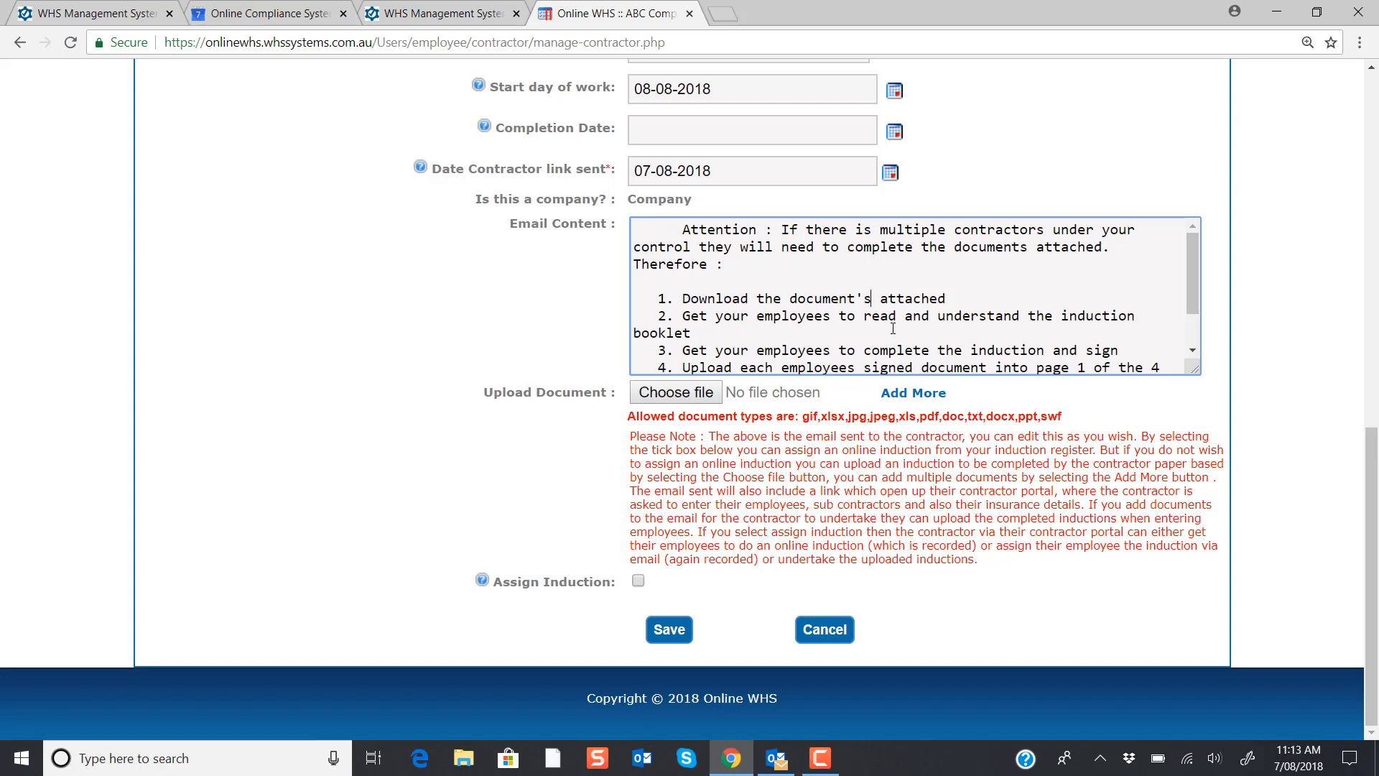
click(673, 396)
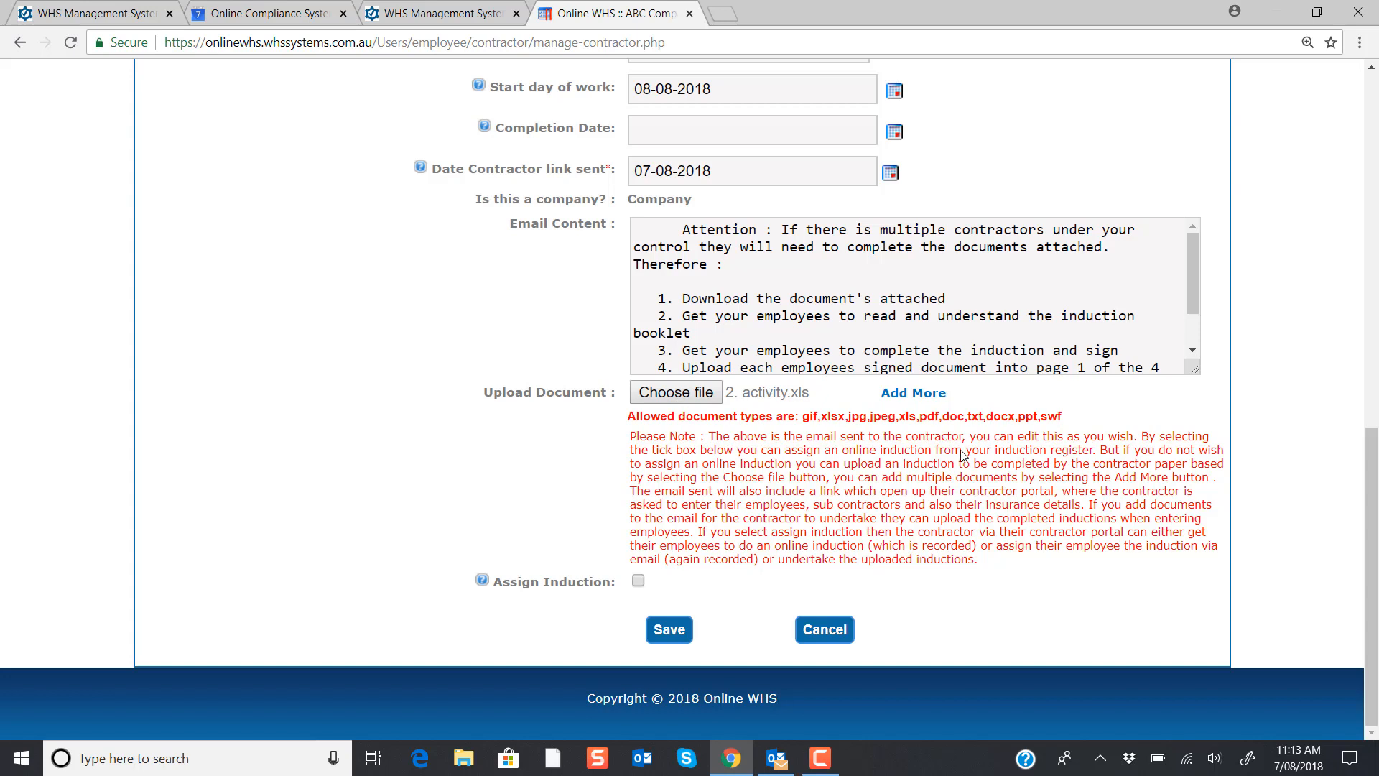
click(899, 394)
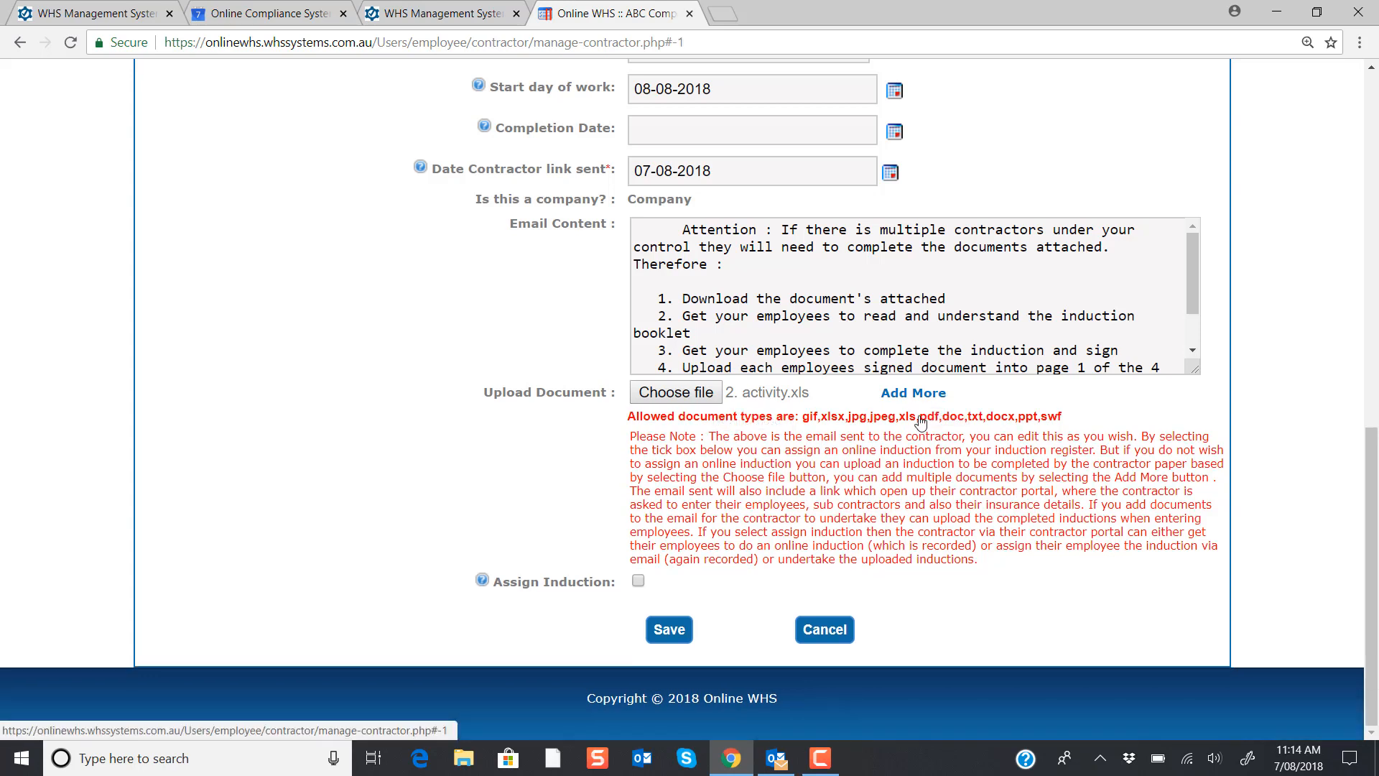
click(919, 418)
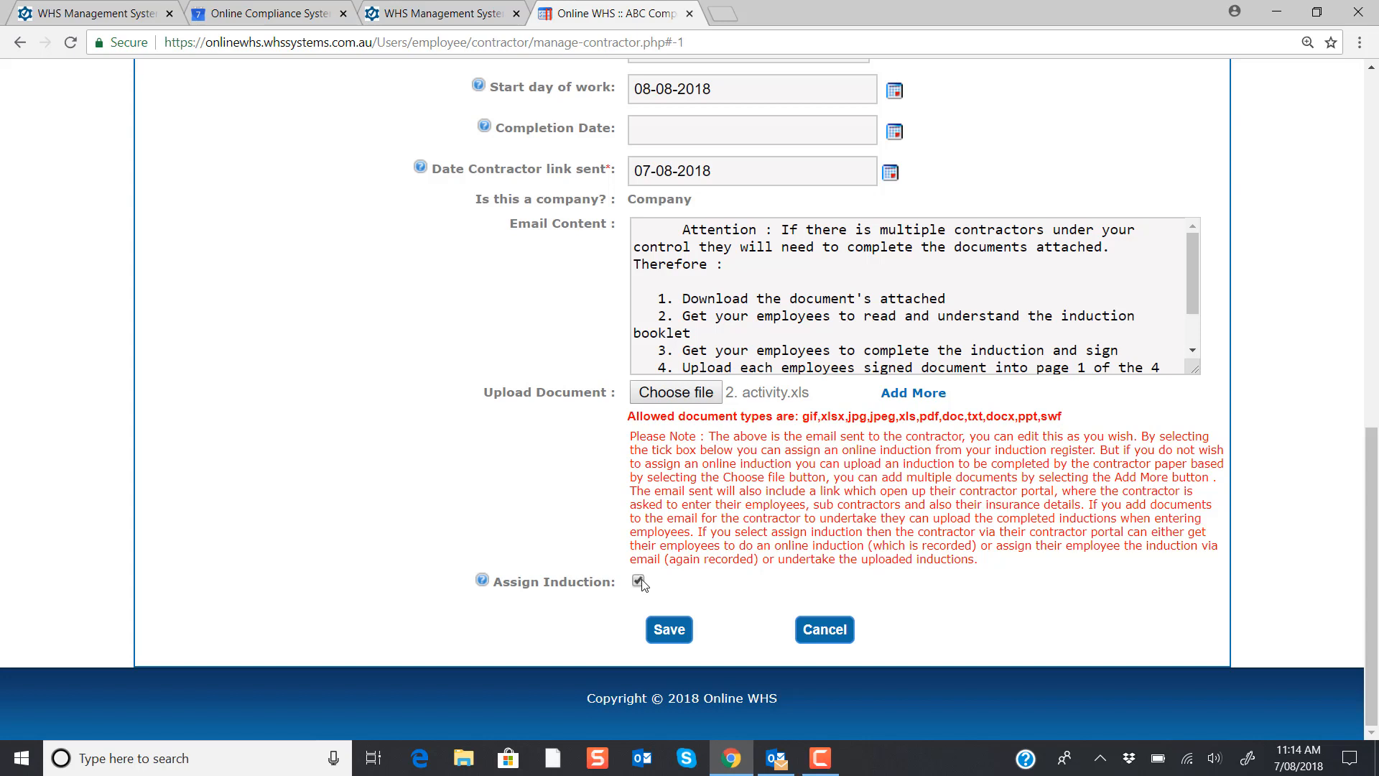
Save the contractor with induction assignment enabled, and assign the Contractor Induction with review date 15-08-2018
click(671, 634)
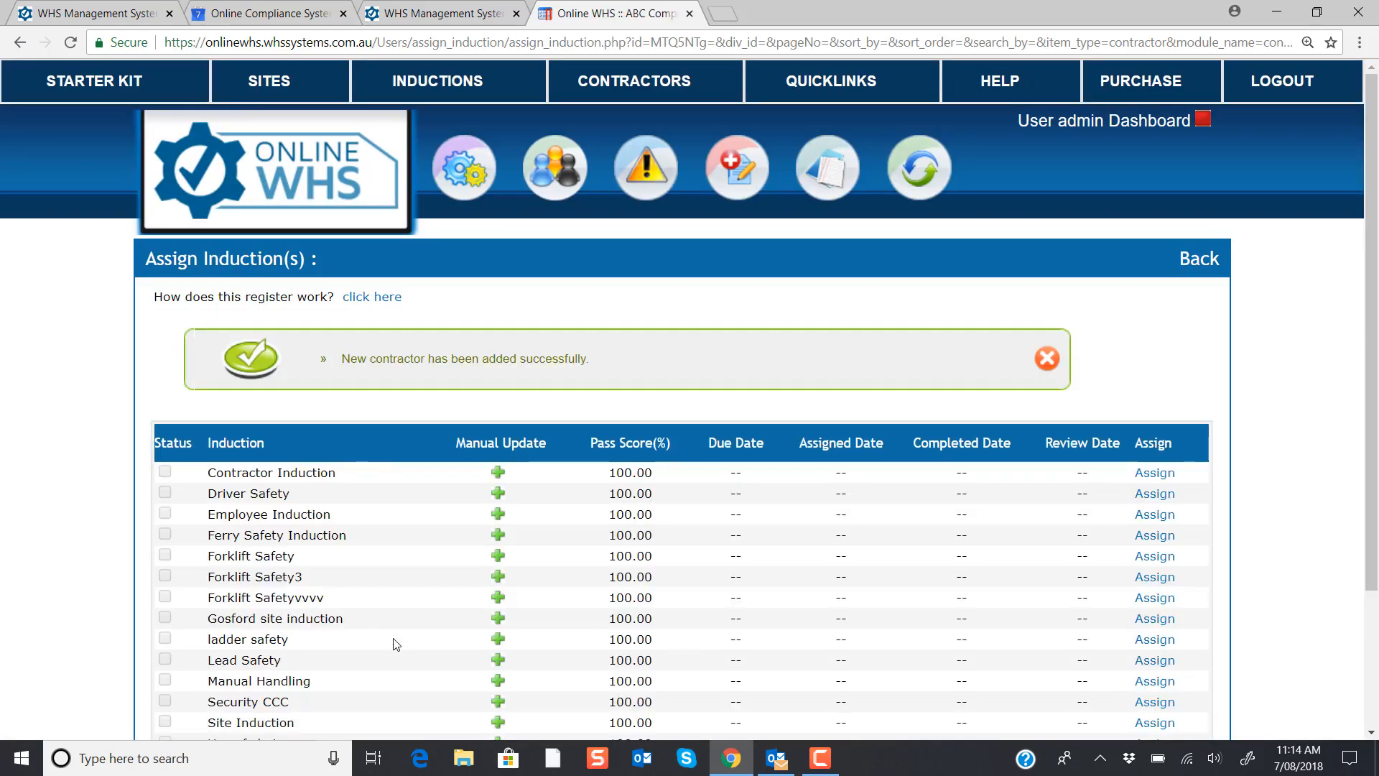
click(1149, 472)
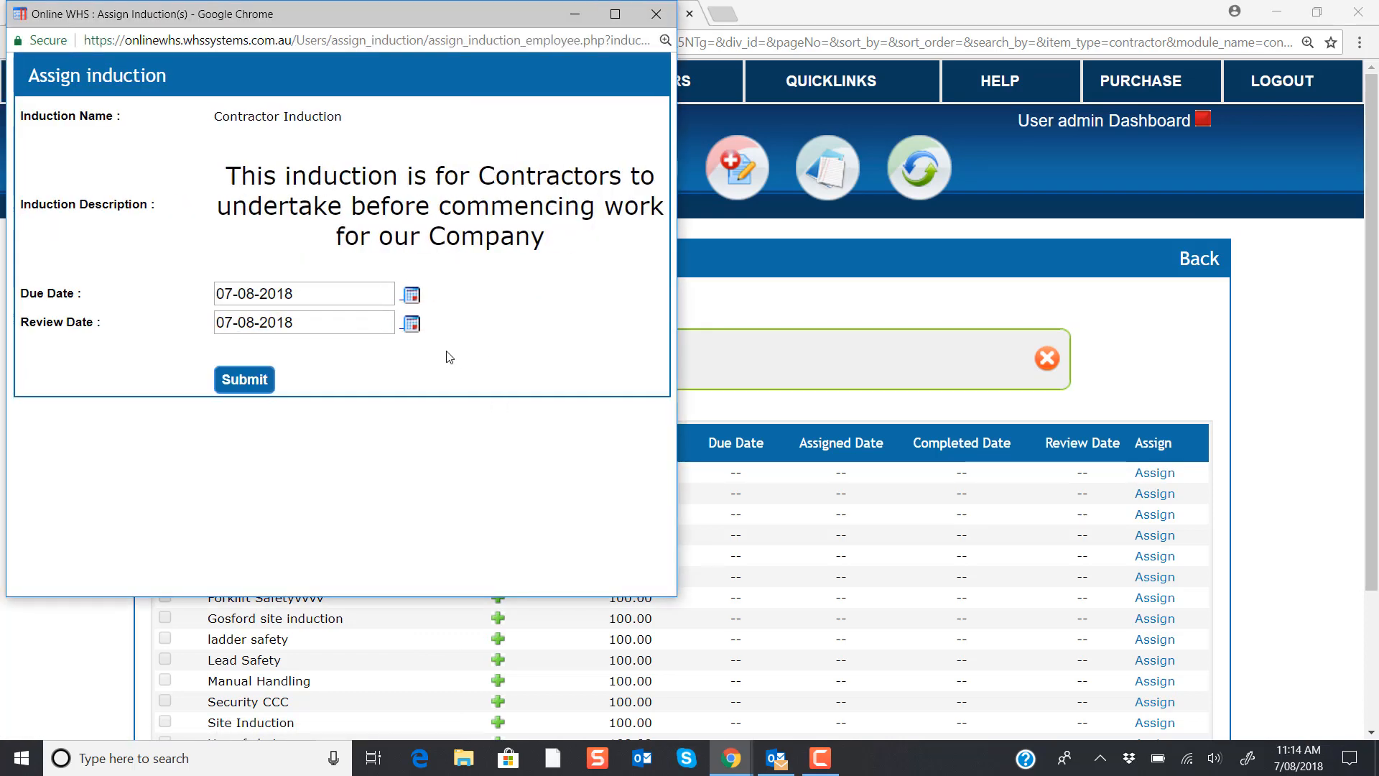
click(411, 323)
click(285, 443)
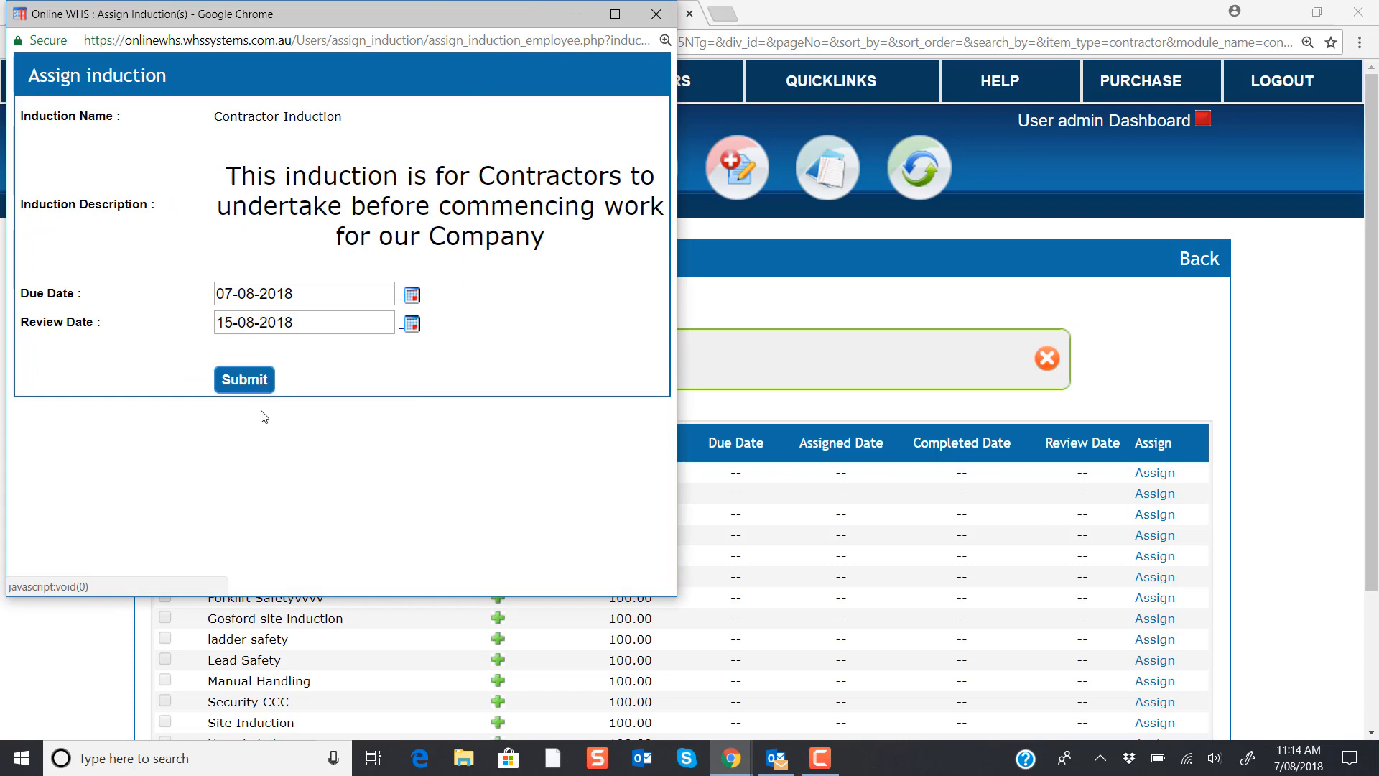
click(253, 382)
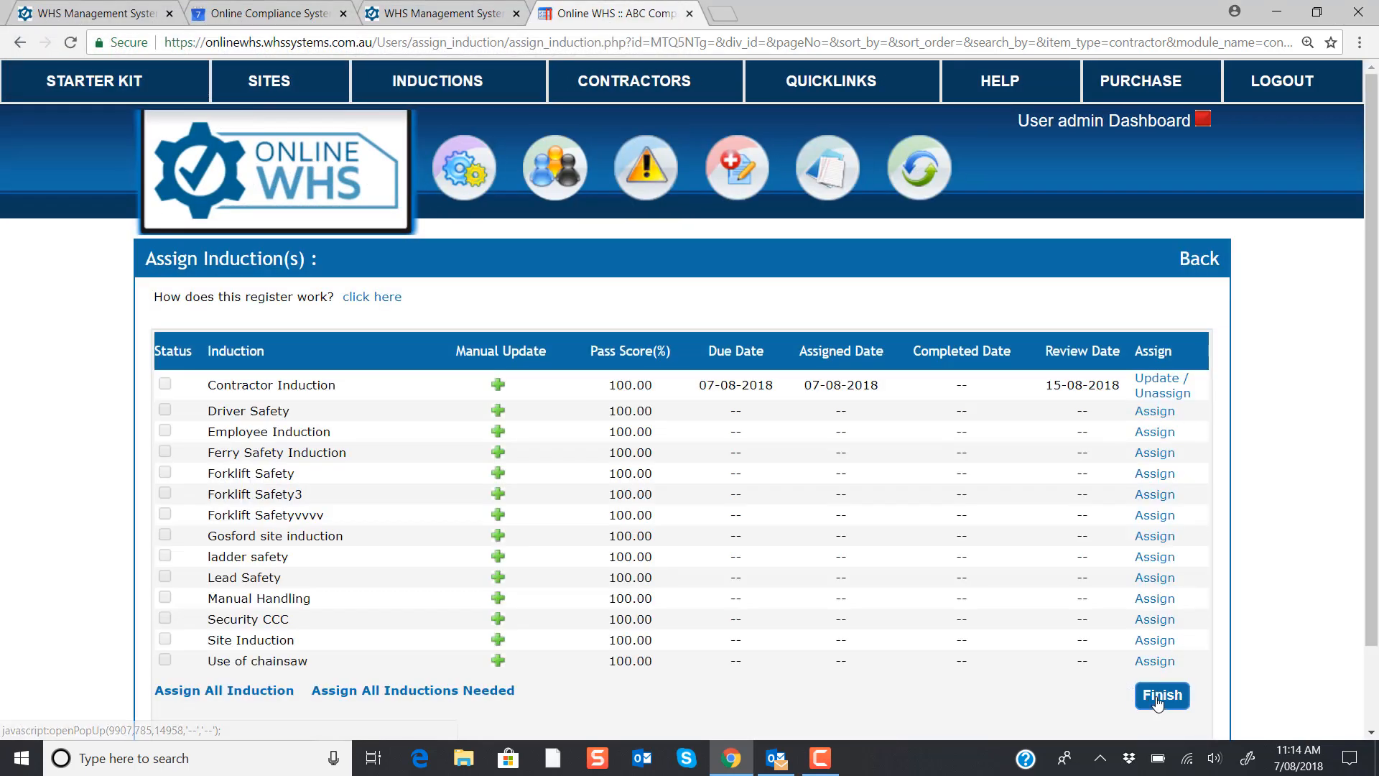
click(1159, 697)
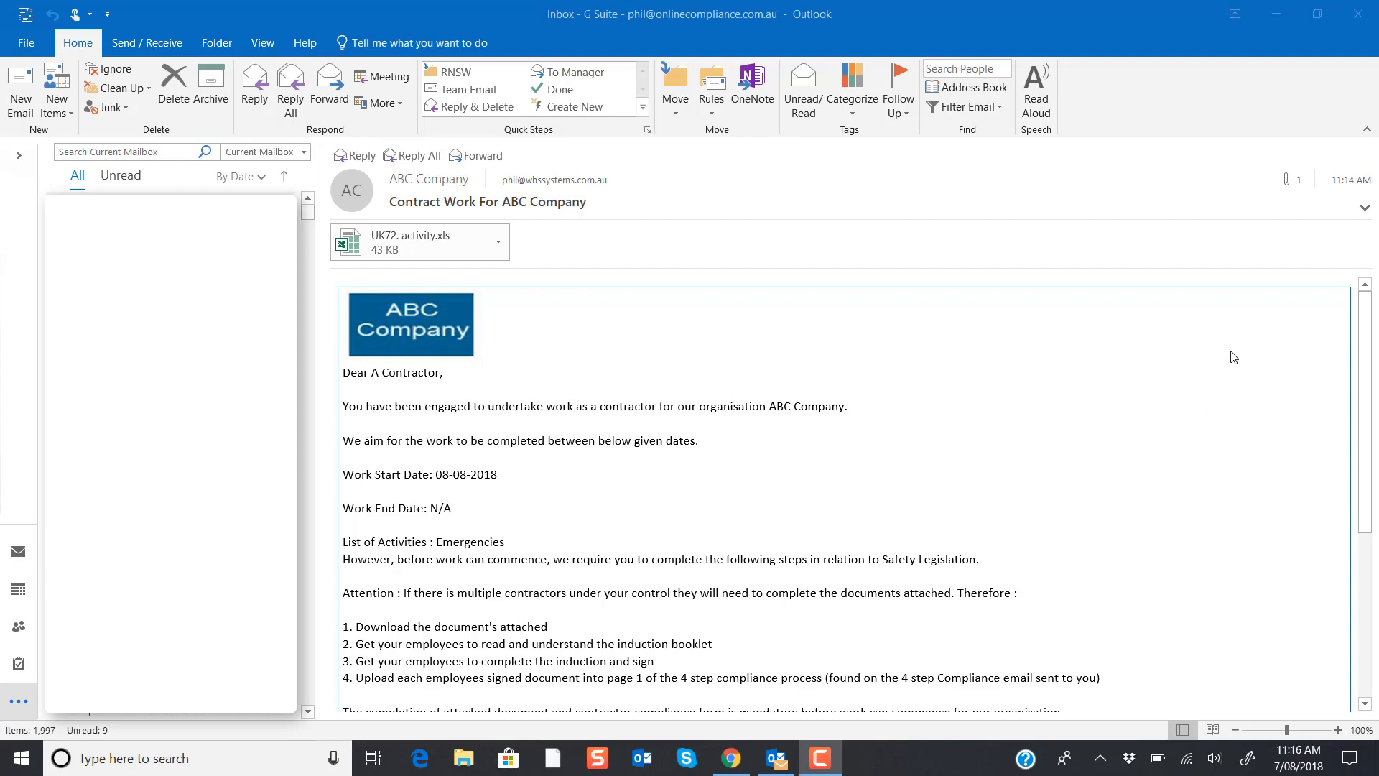
In Outlook, open the Contractor Compliance Form link from the "Contract Work For ABC Company" email
drag(1368, 336, 1342, 474)
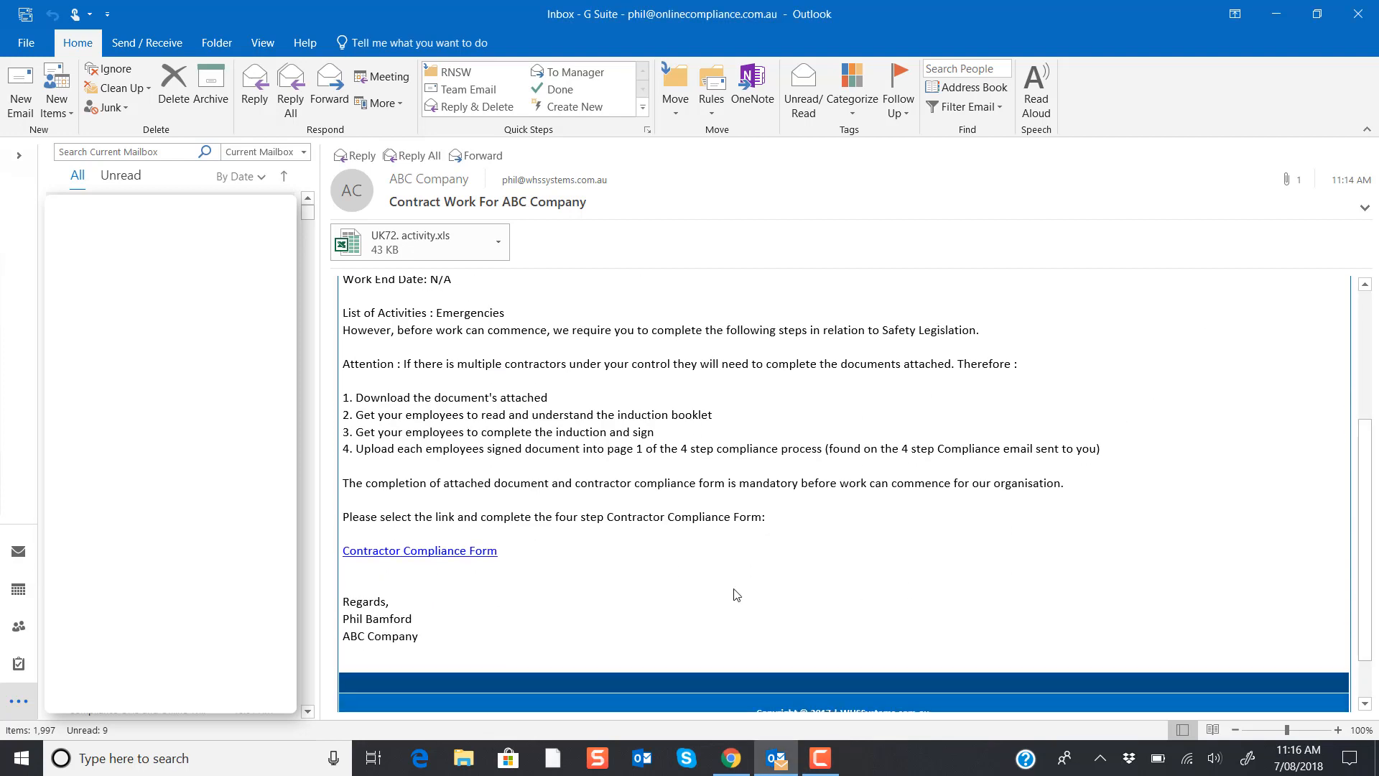
click(412, 553)
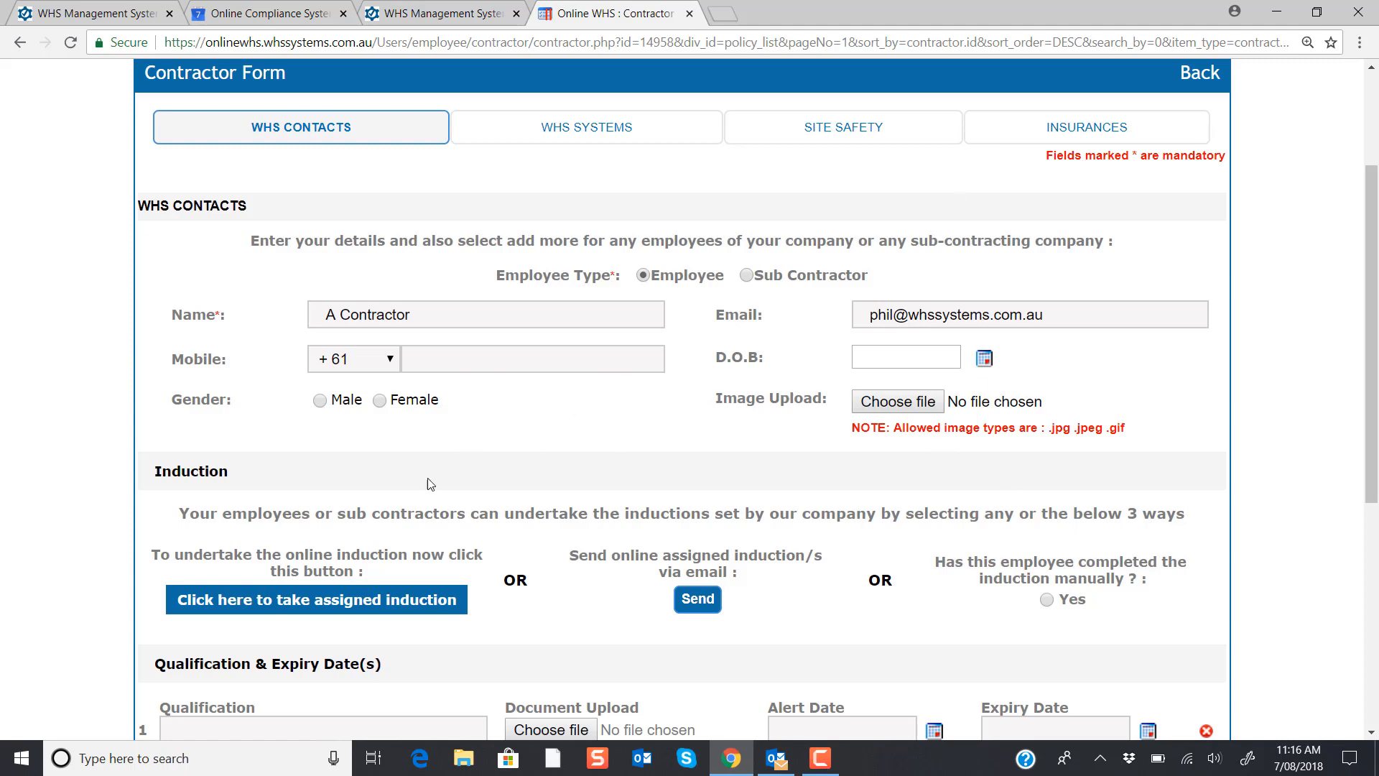
View the assigned online Contractor Induction and the form for recording a manually completed induction, closing both
click(370, 607)
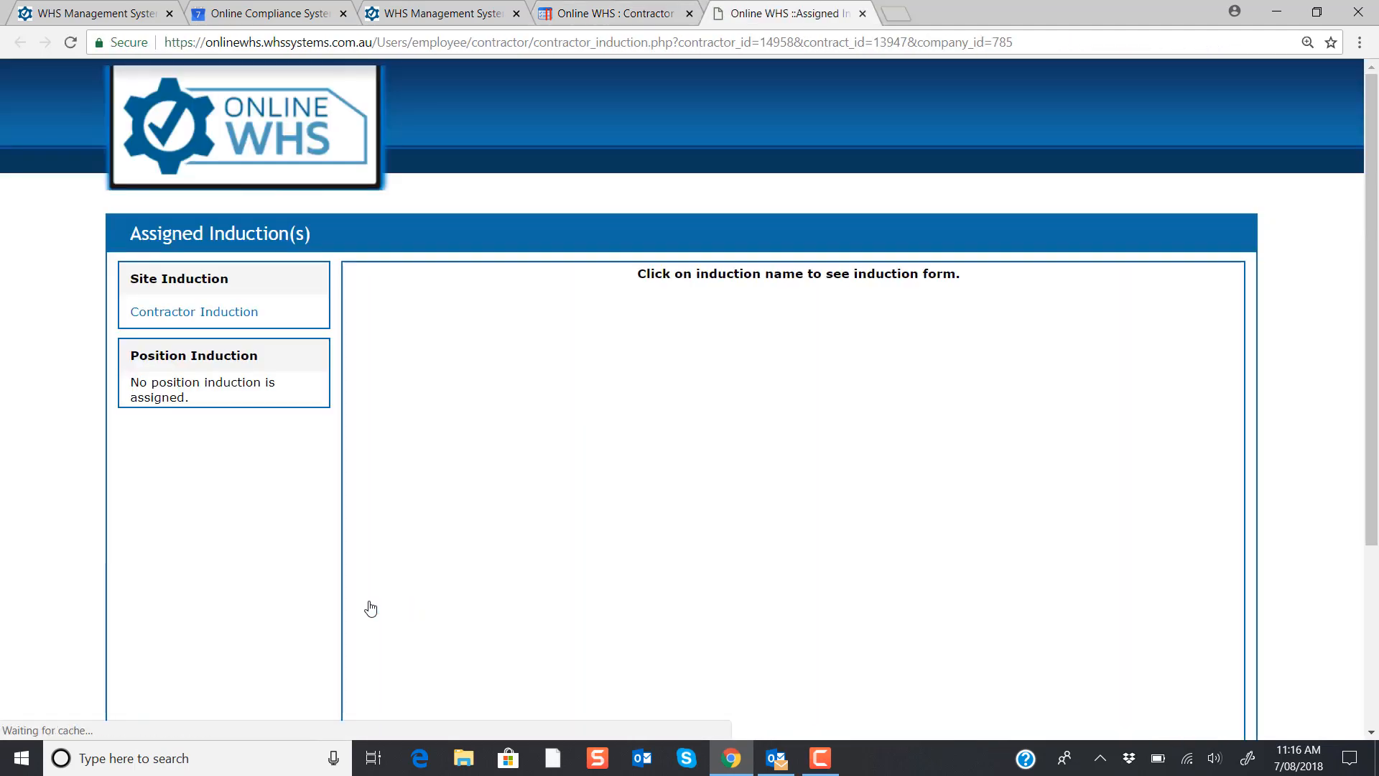
click(201, 319)
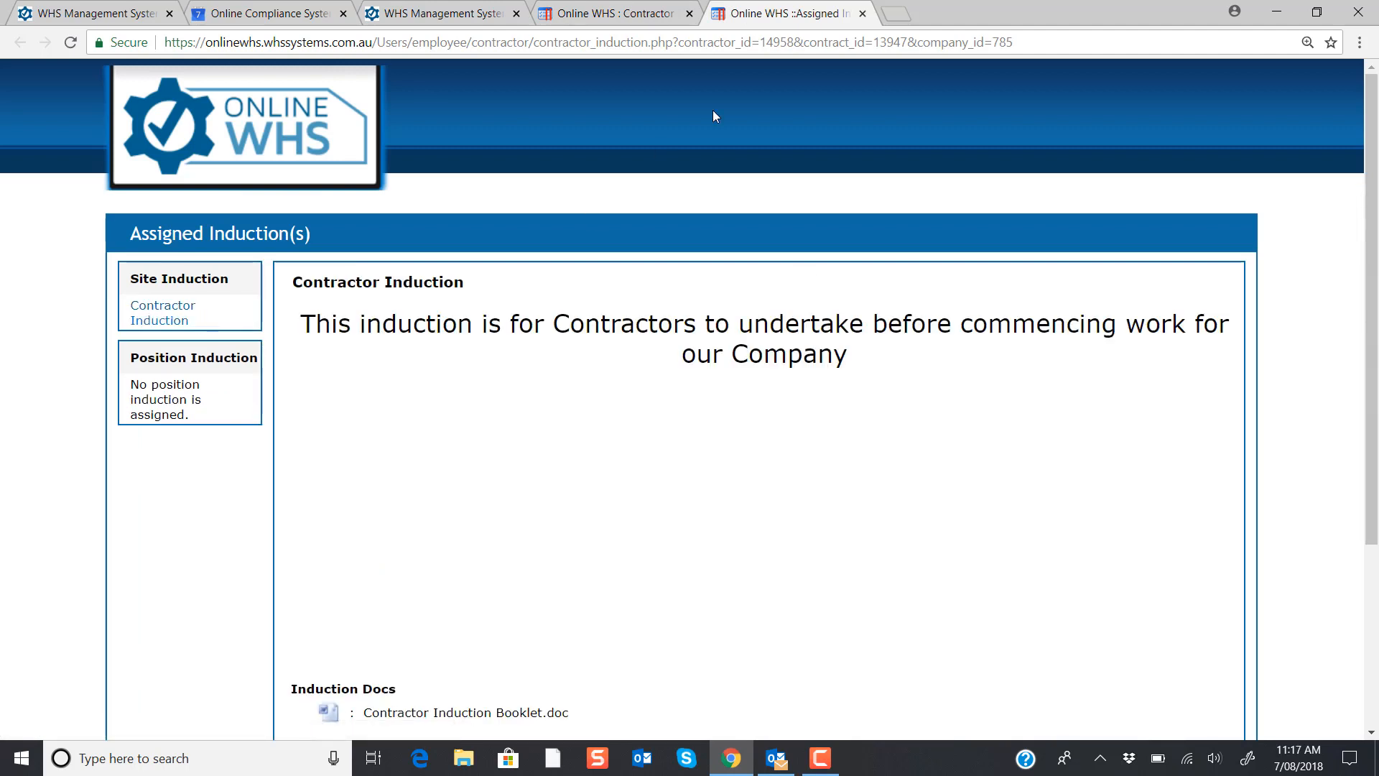
click(862, 13)
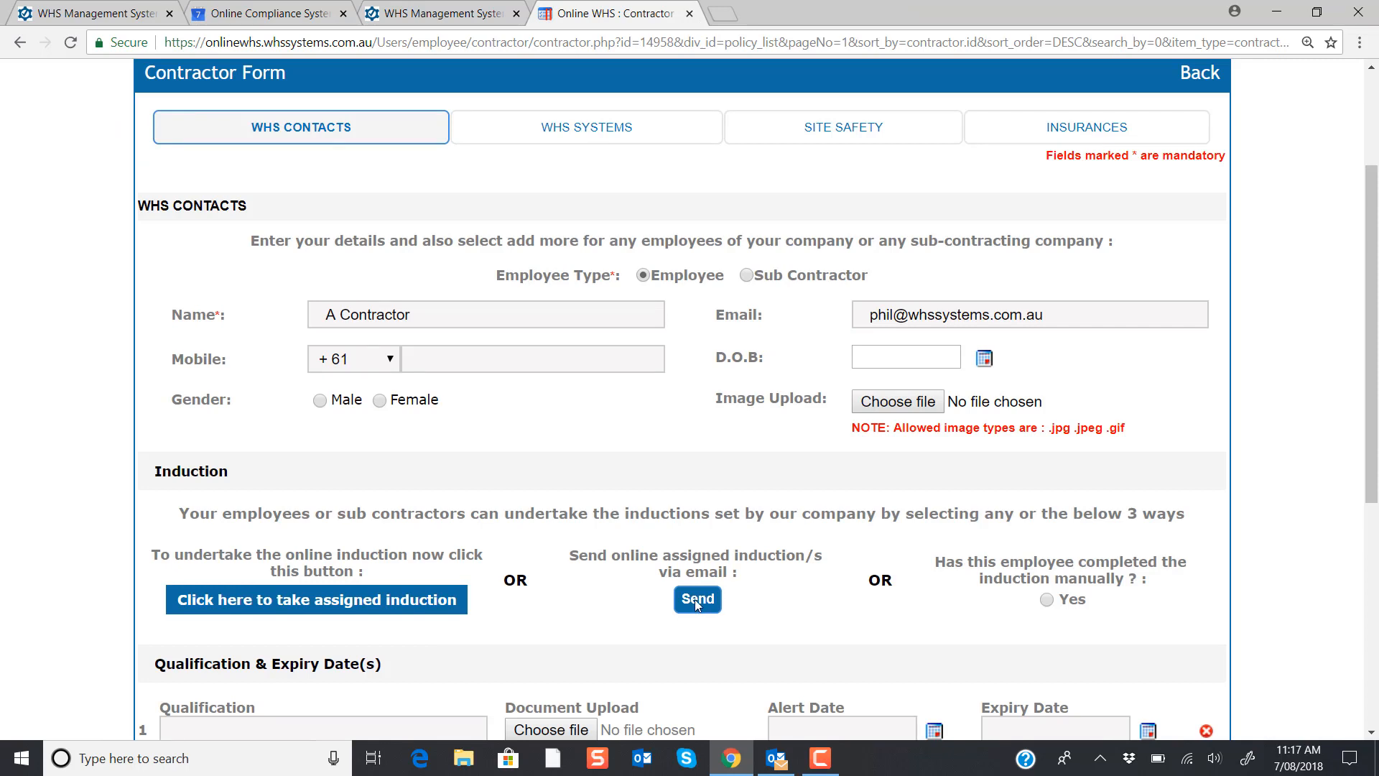
click(1046, 600)
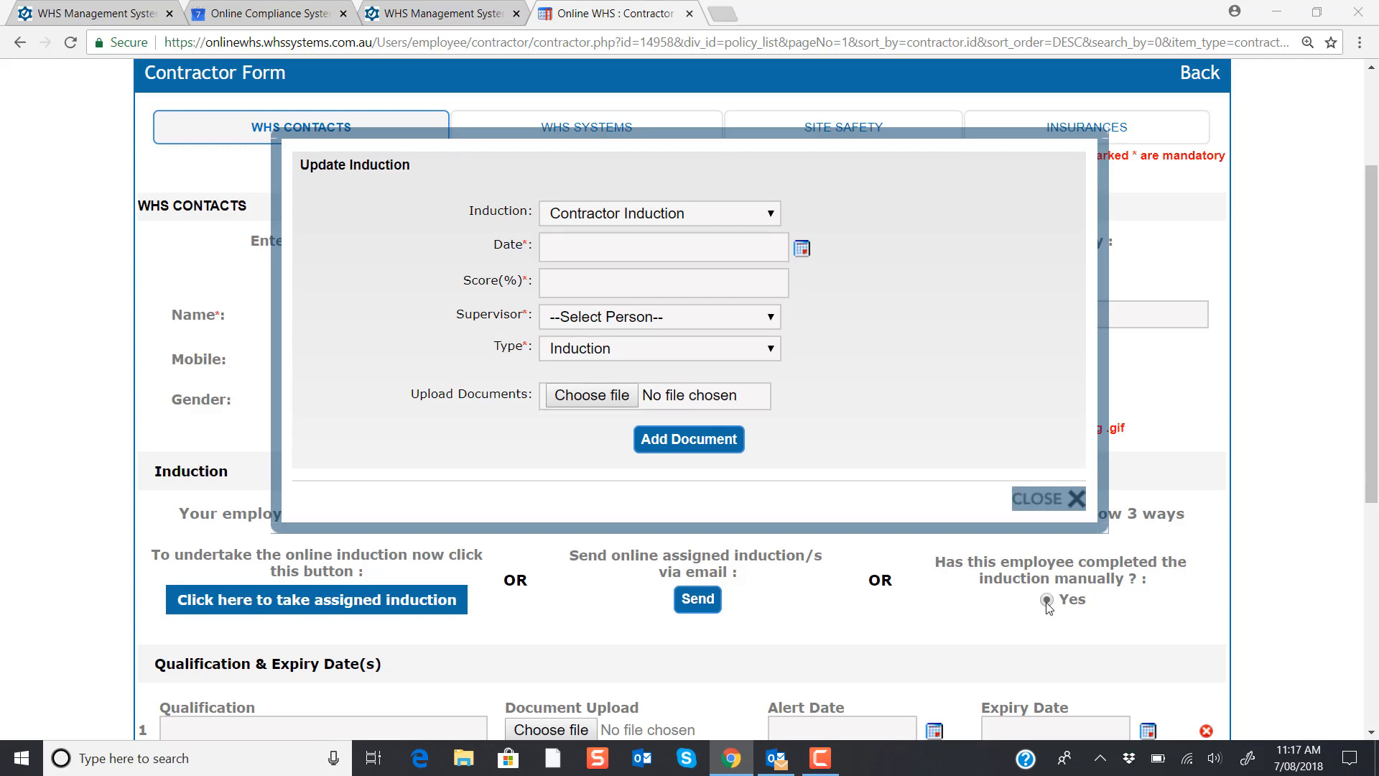
click(1070, 498)
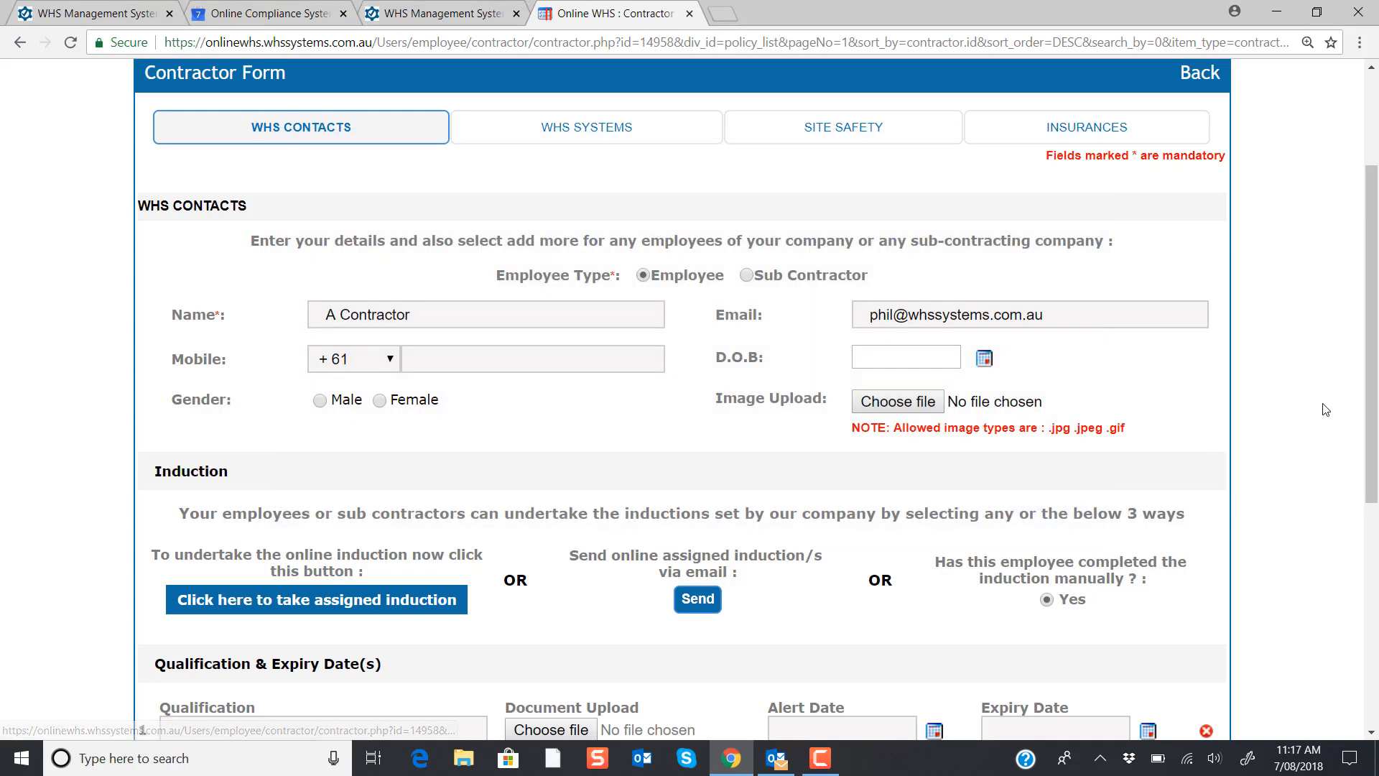
Add two more qualification rows for the employee in the contractor form
drag(1365, 353, 1366, 586)
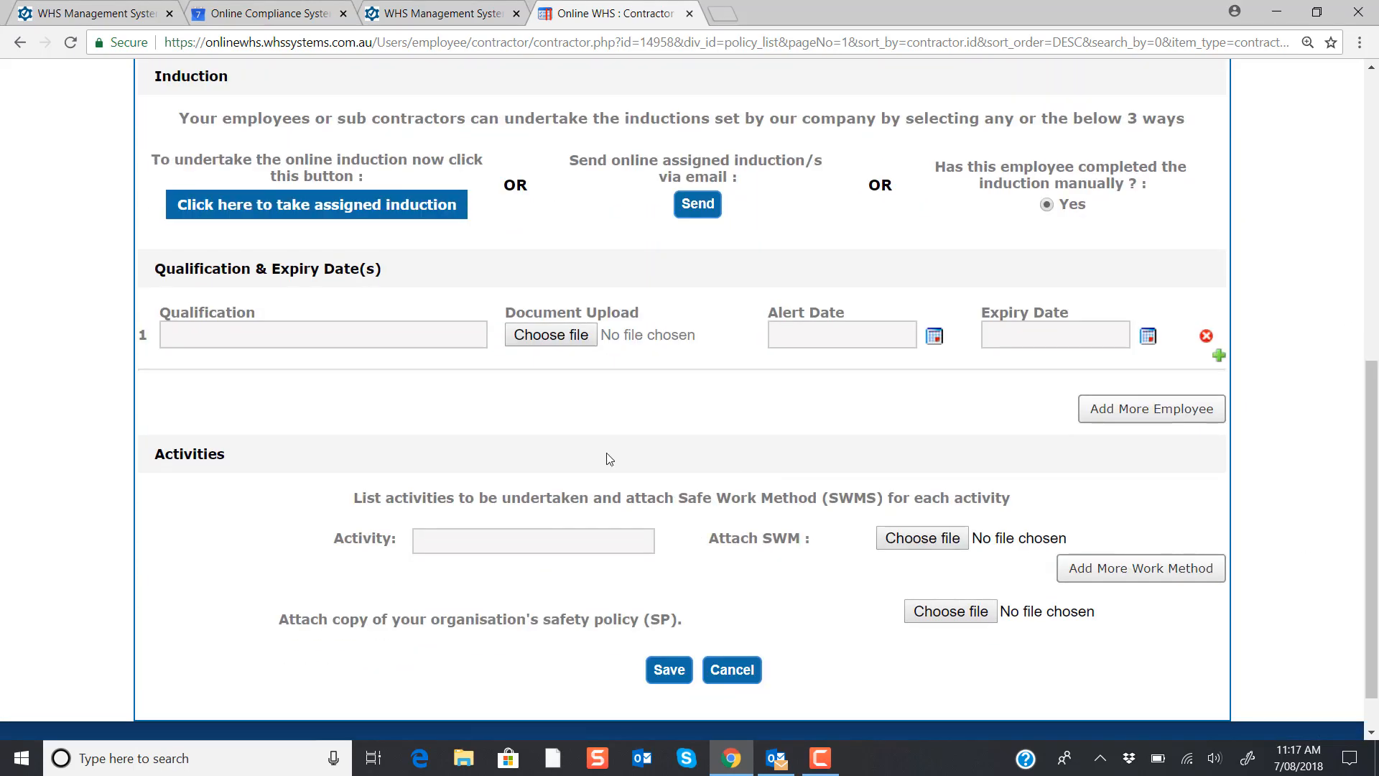
click(1219, 357)
click(1219, 383)
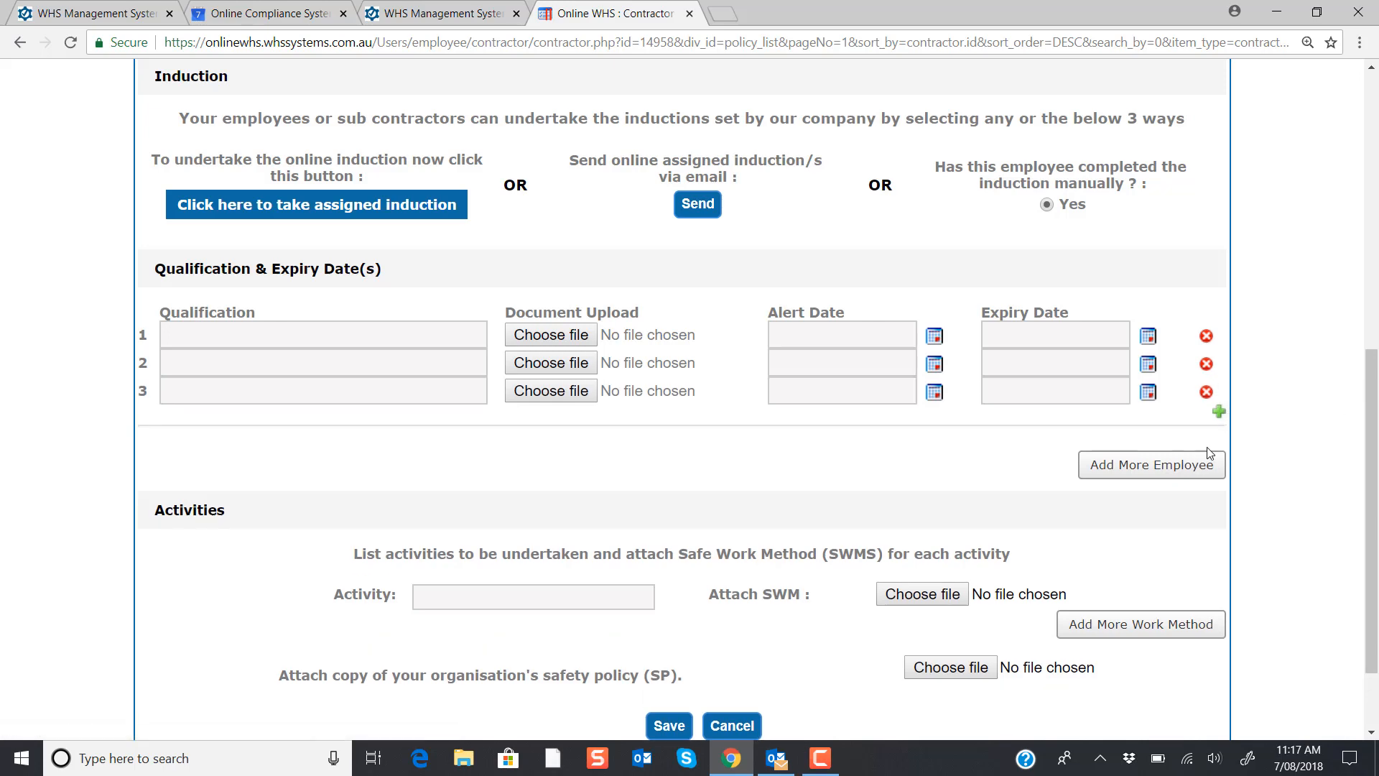
Add a blank section for another employee or sub contractor and a second activity row for a work method
click(1165, 465)
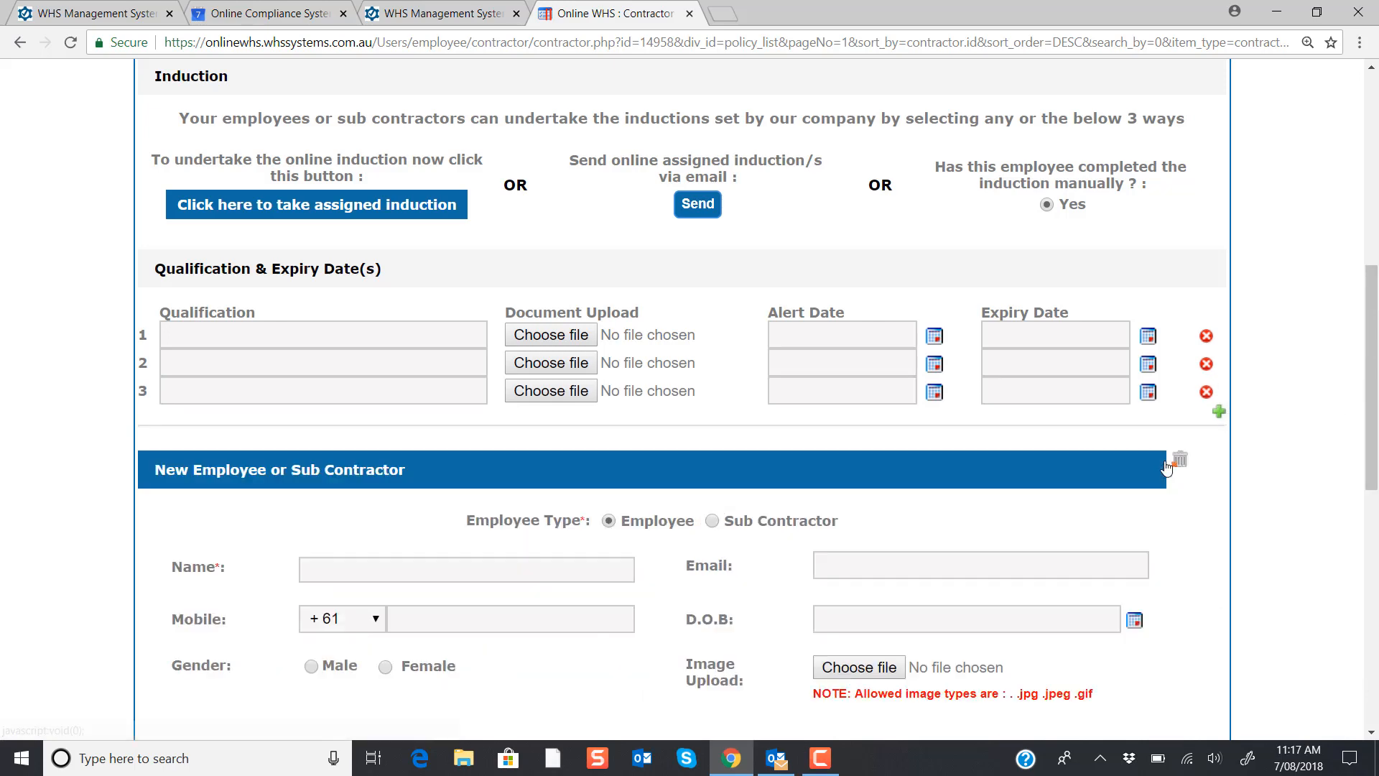
drag(1371, 332, 1362, 453)
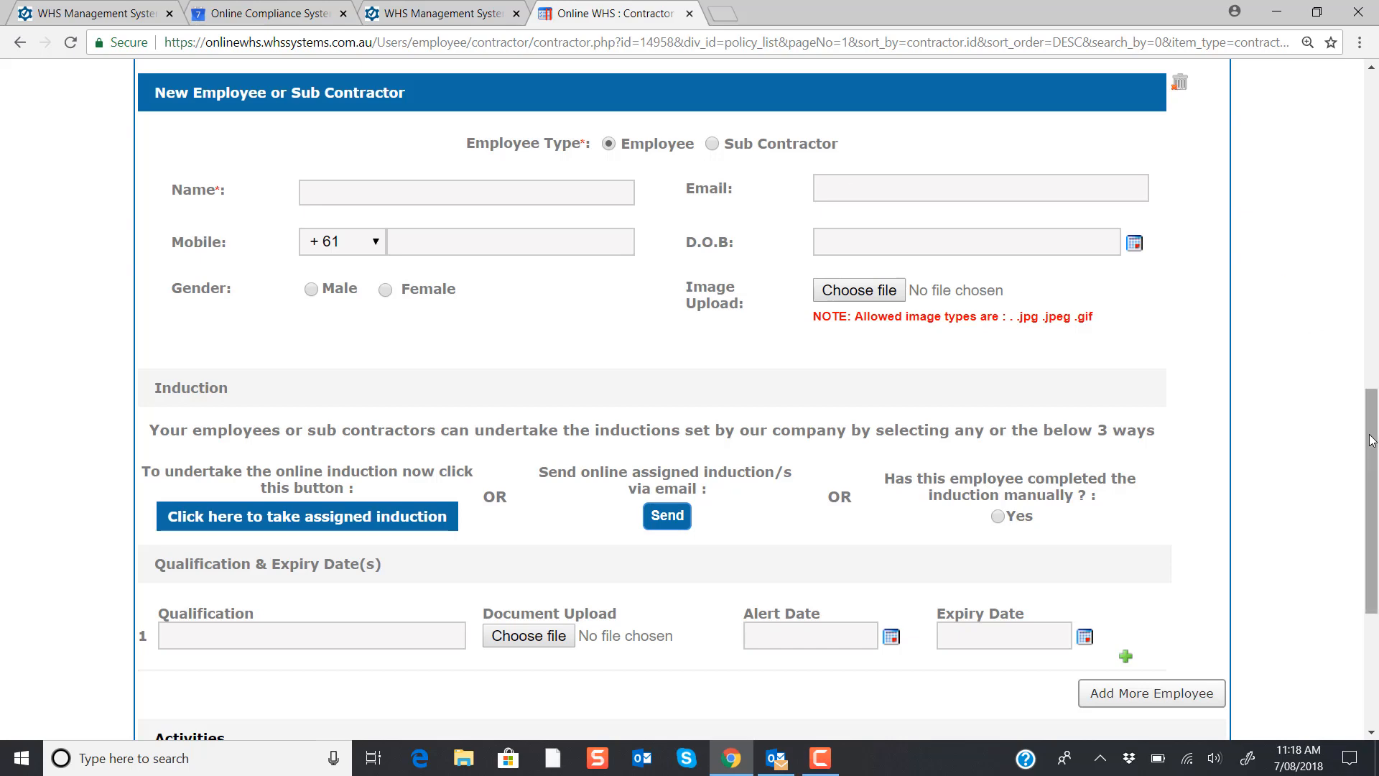
drag(1371, 434, 1371, 551)
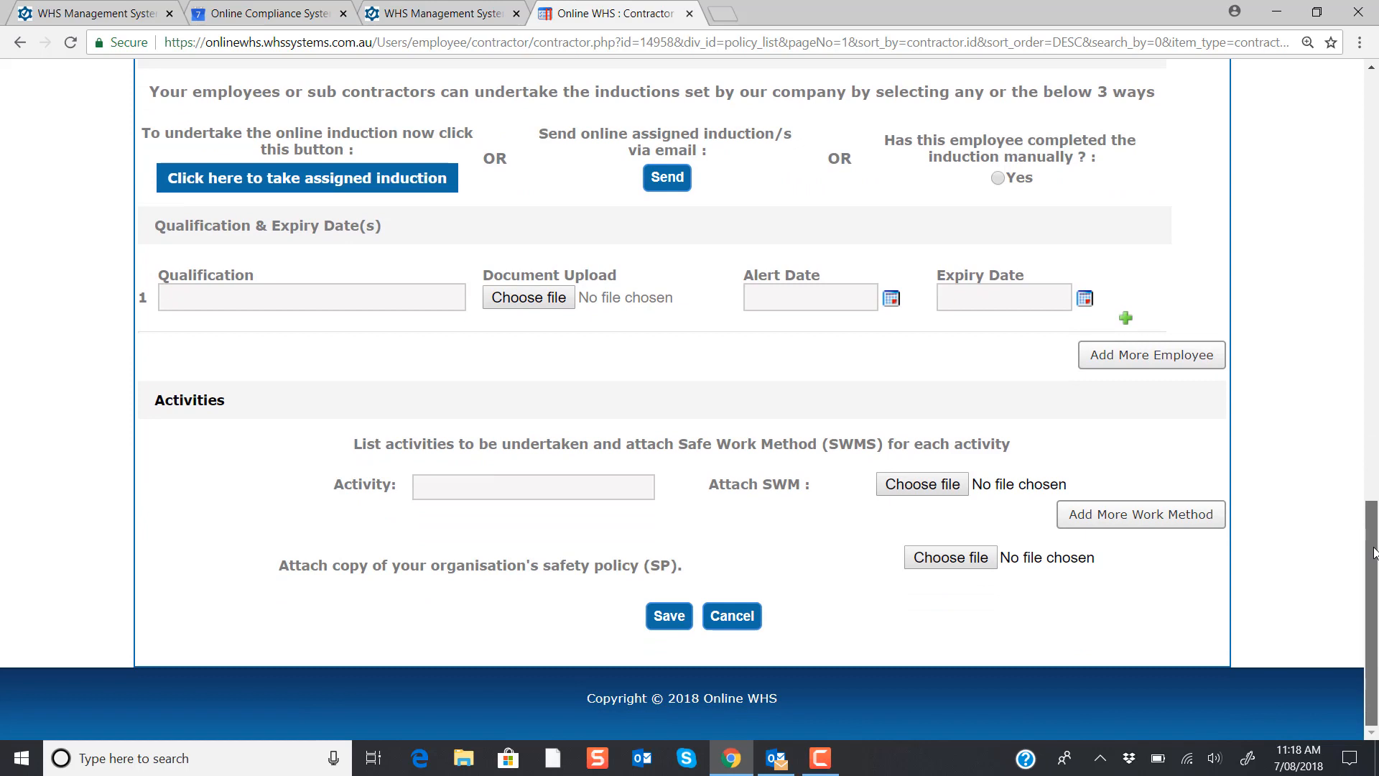
click(1099, 515)
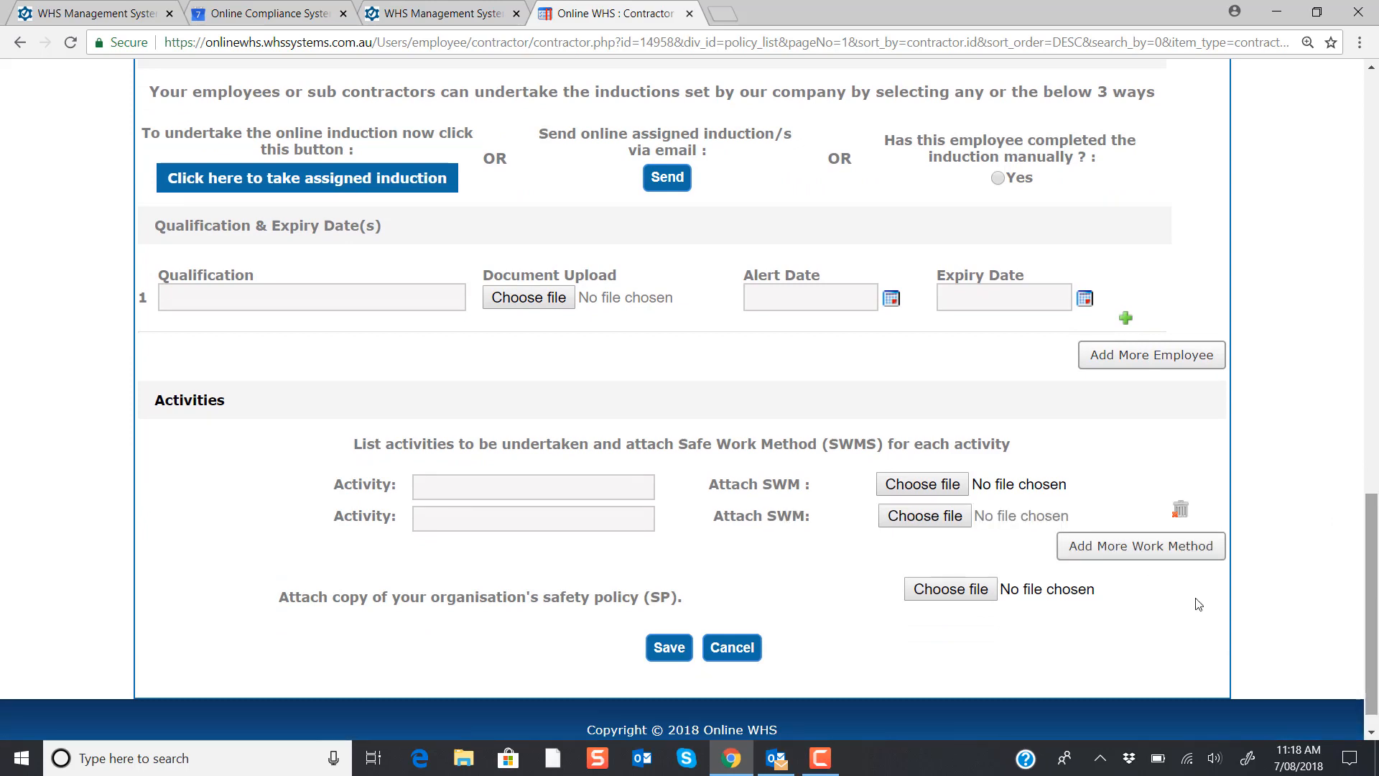
Save the WHS contacts part of the contractor form, choosing not to send the induction to the listed employee
click(677, 652)
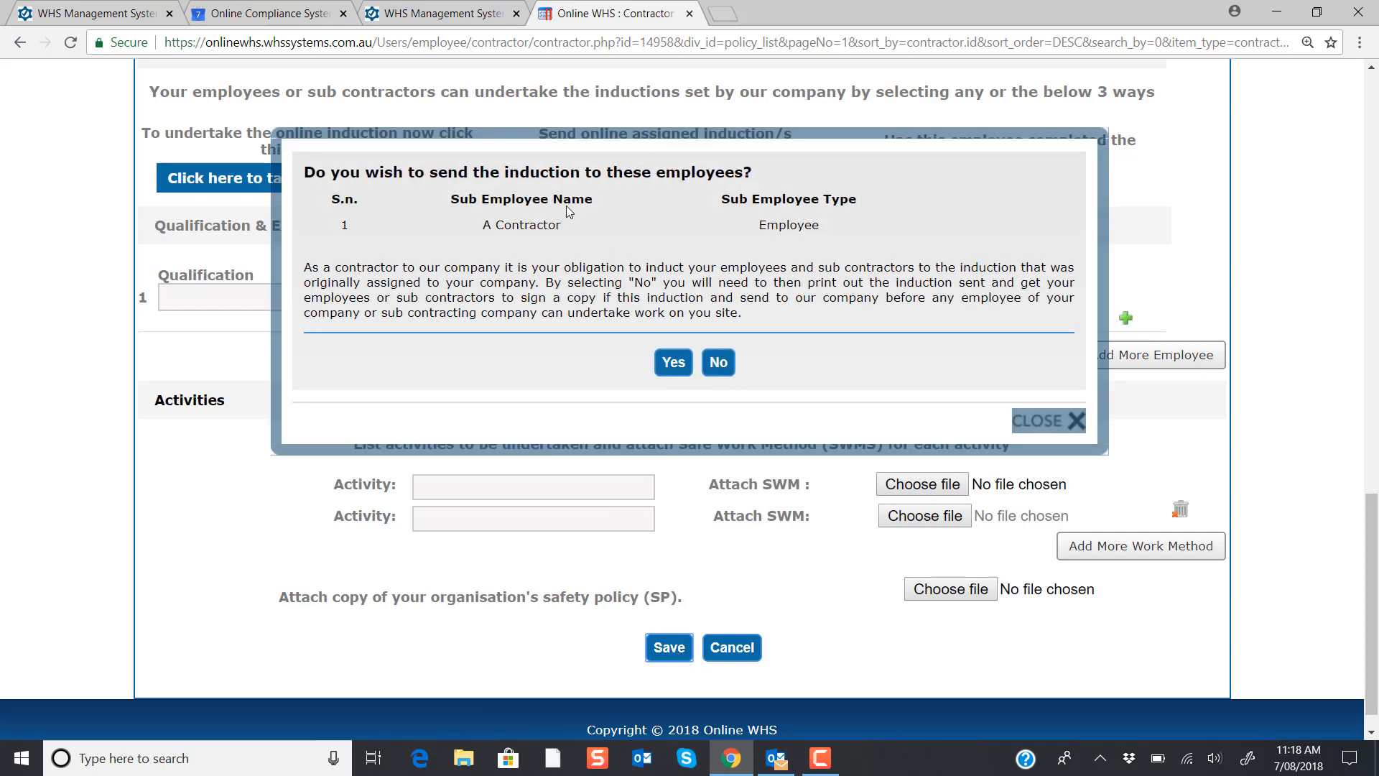
click(719, 365)
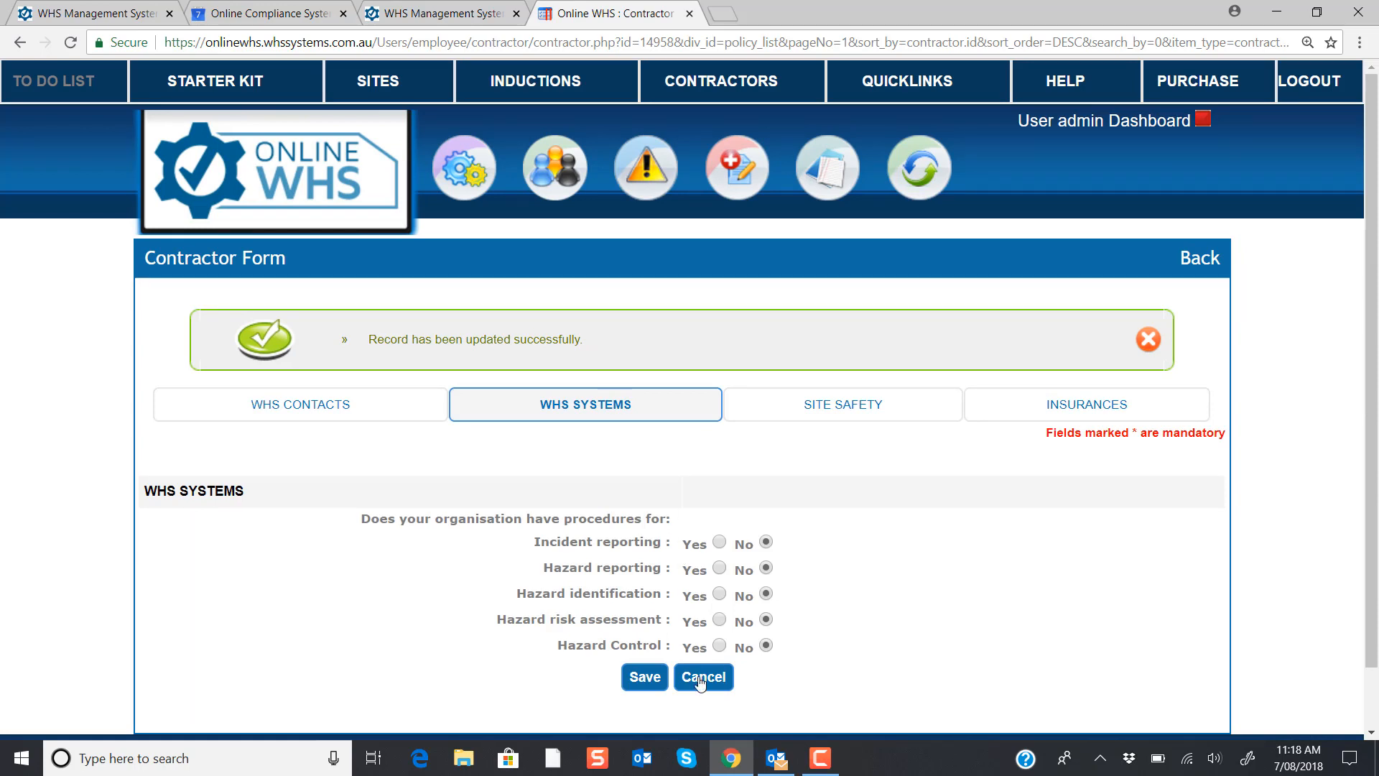
Answer Yes for incident reporting, hazard reporting, hazard identification, hazard risk assessment and hazard control, and save the WHS systems responses
click(719, 541)
click(718, 567)
click(718, 593)
click(719, 619)
click(719, 647)
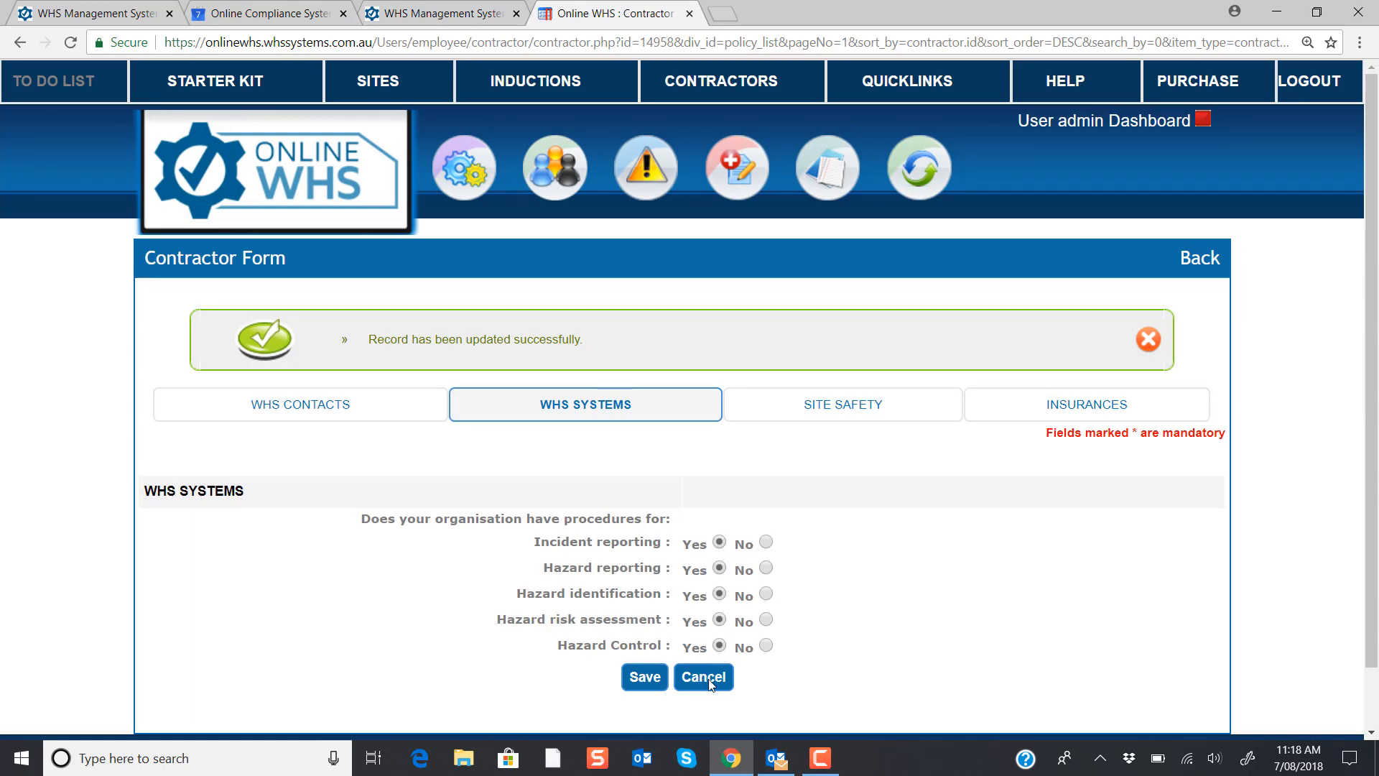
click(633, 674)
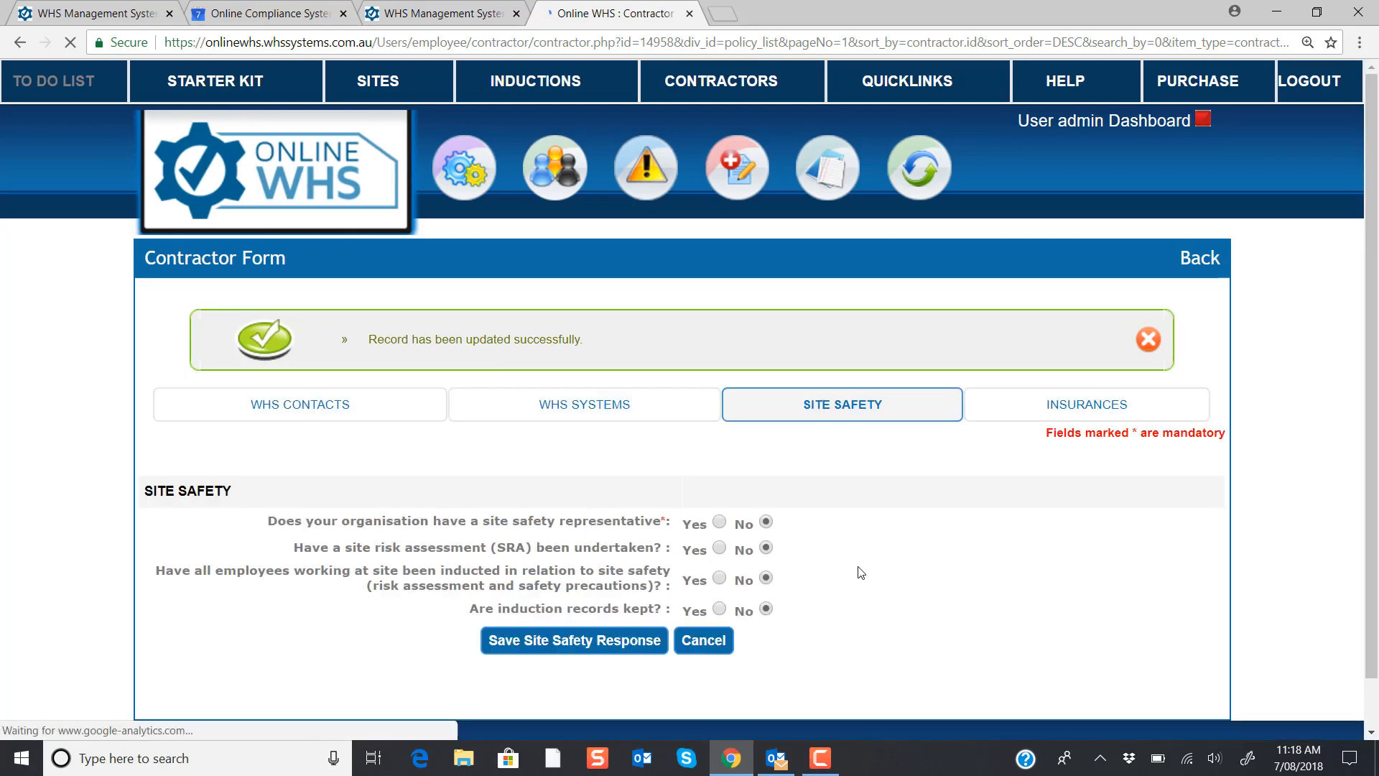
Check the Yes option for a site safety representative, set it back to No, and save the site safety responses
scroll(1357, 242, down, 1)
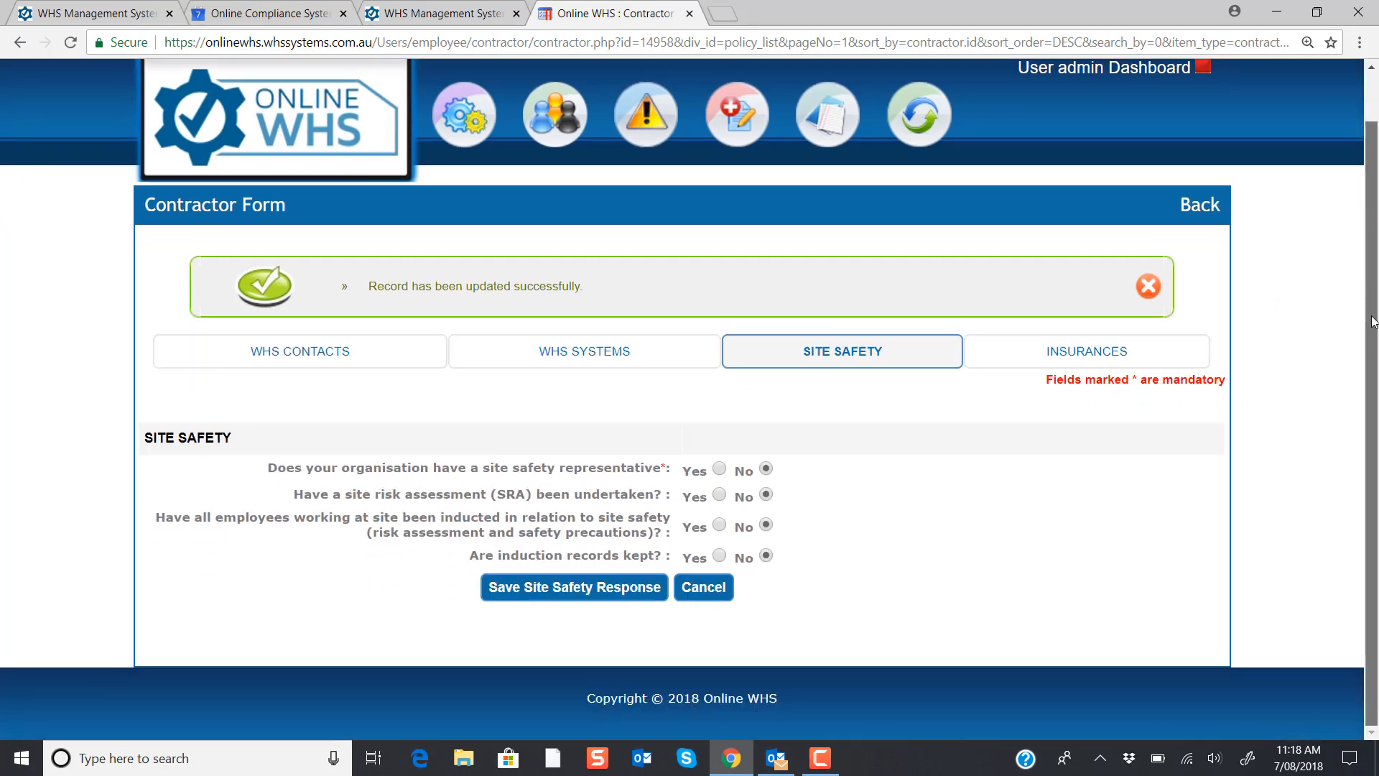
click(720, 469)
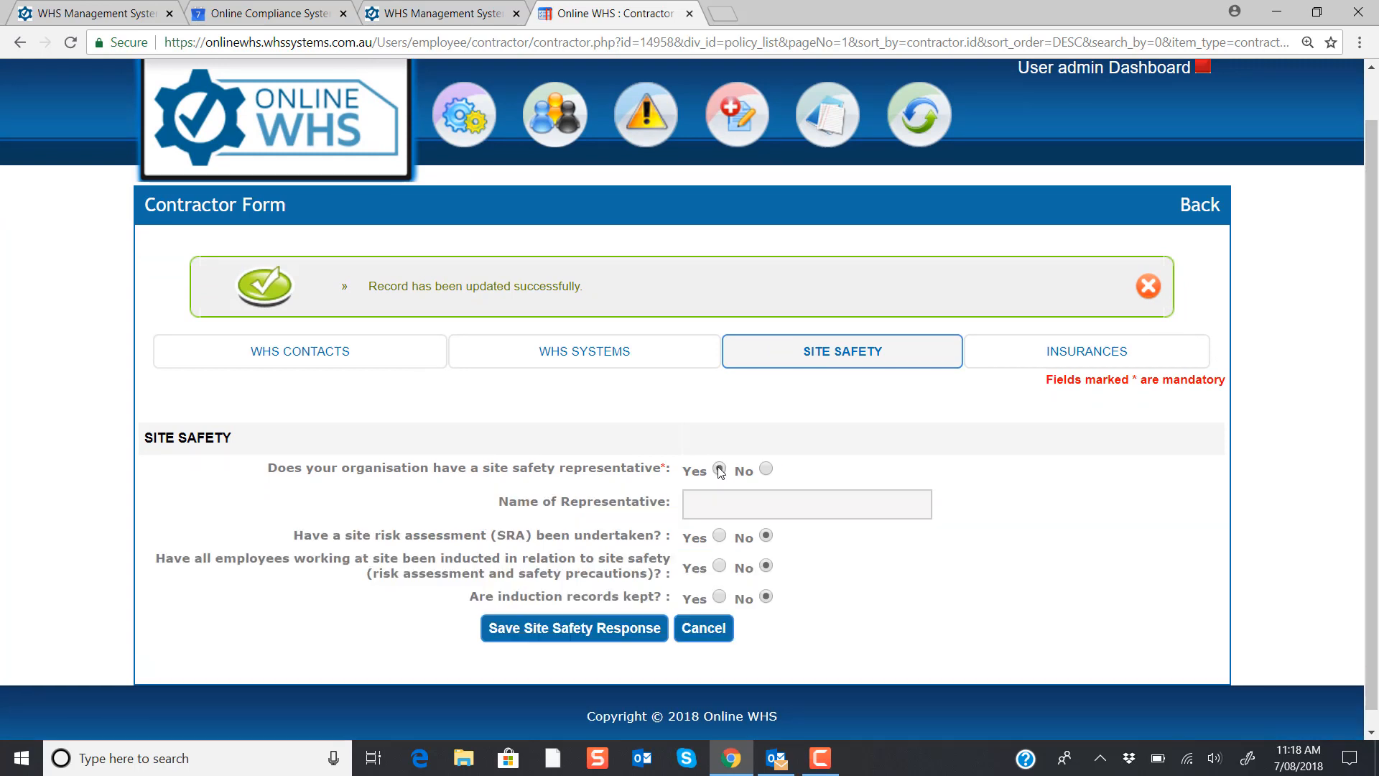
click(765, 469)
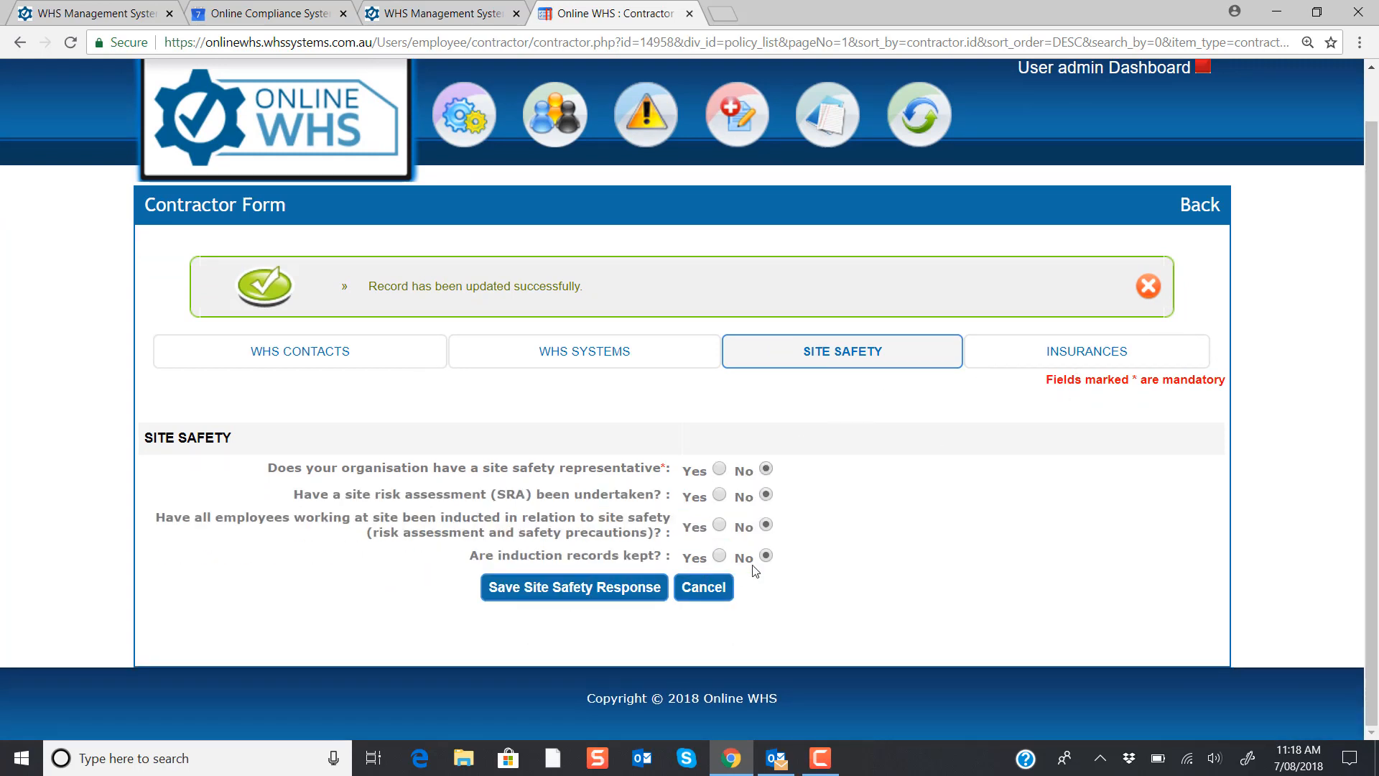
click(617, 586)
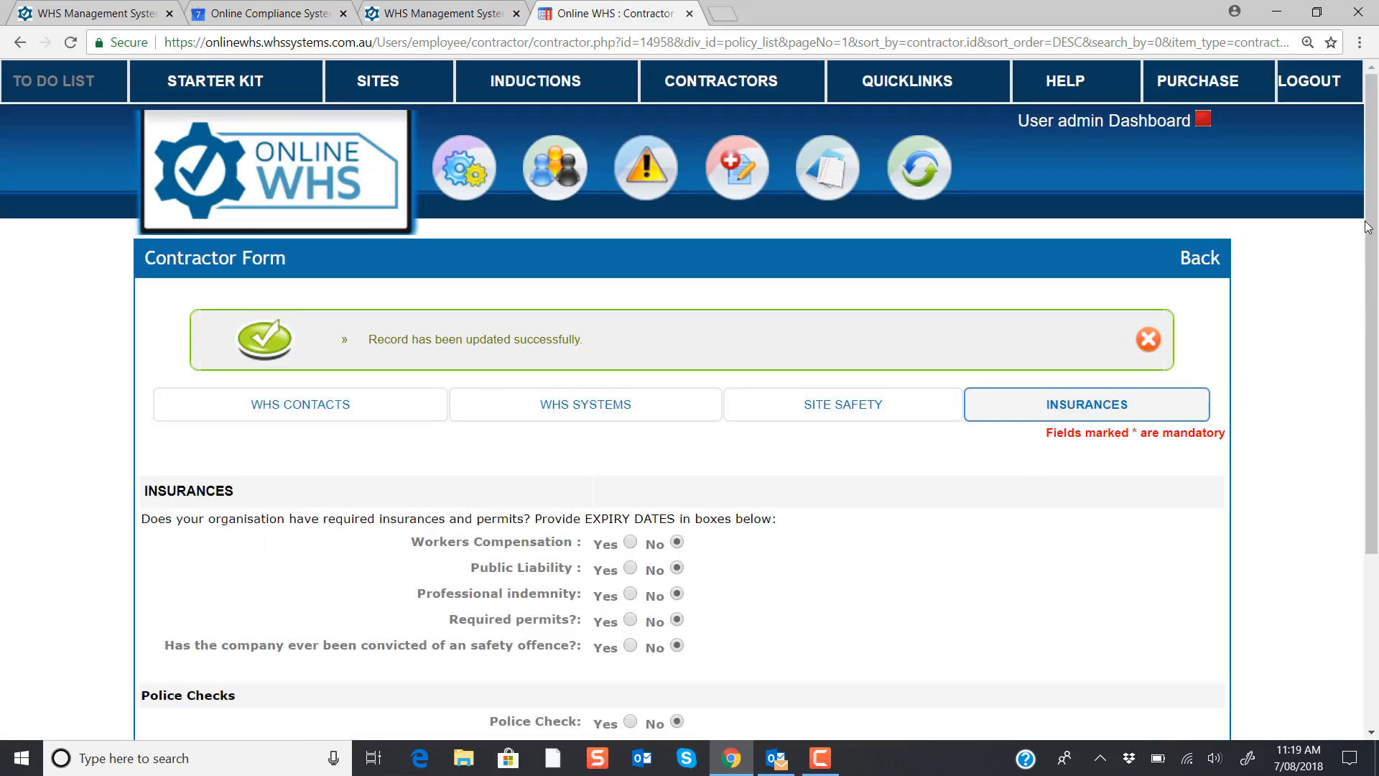
Set Workers Compensation to Yes with alert date 28-08-2018 and expiry date 31-08-2018, and save the insurances
drag(1370, 222, 1370, 365)
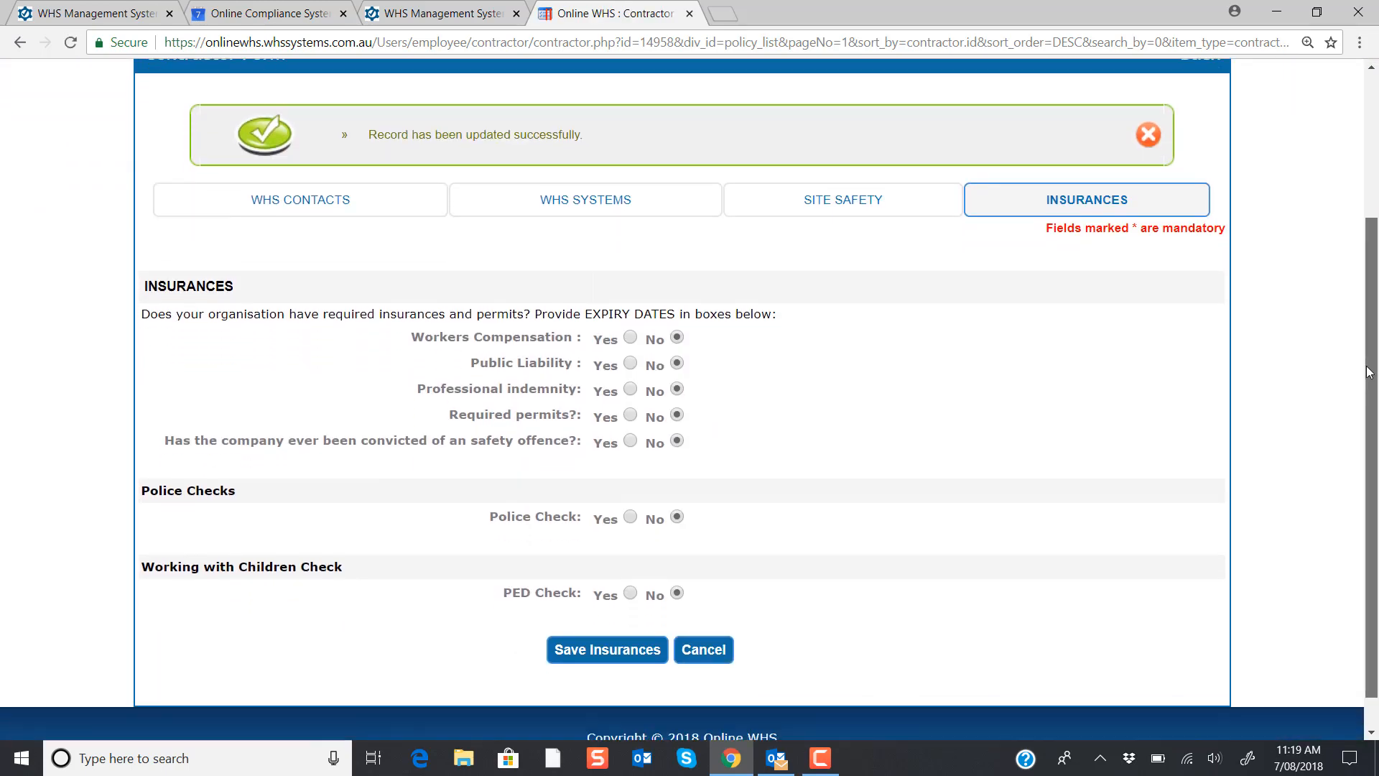
click(630, 336)
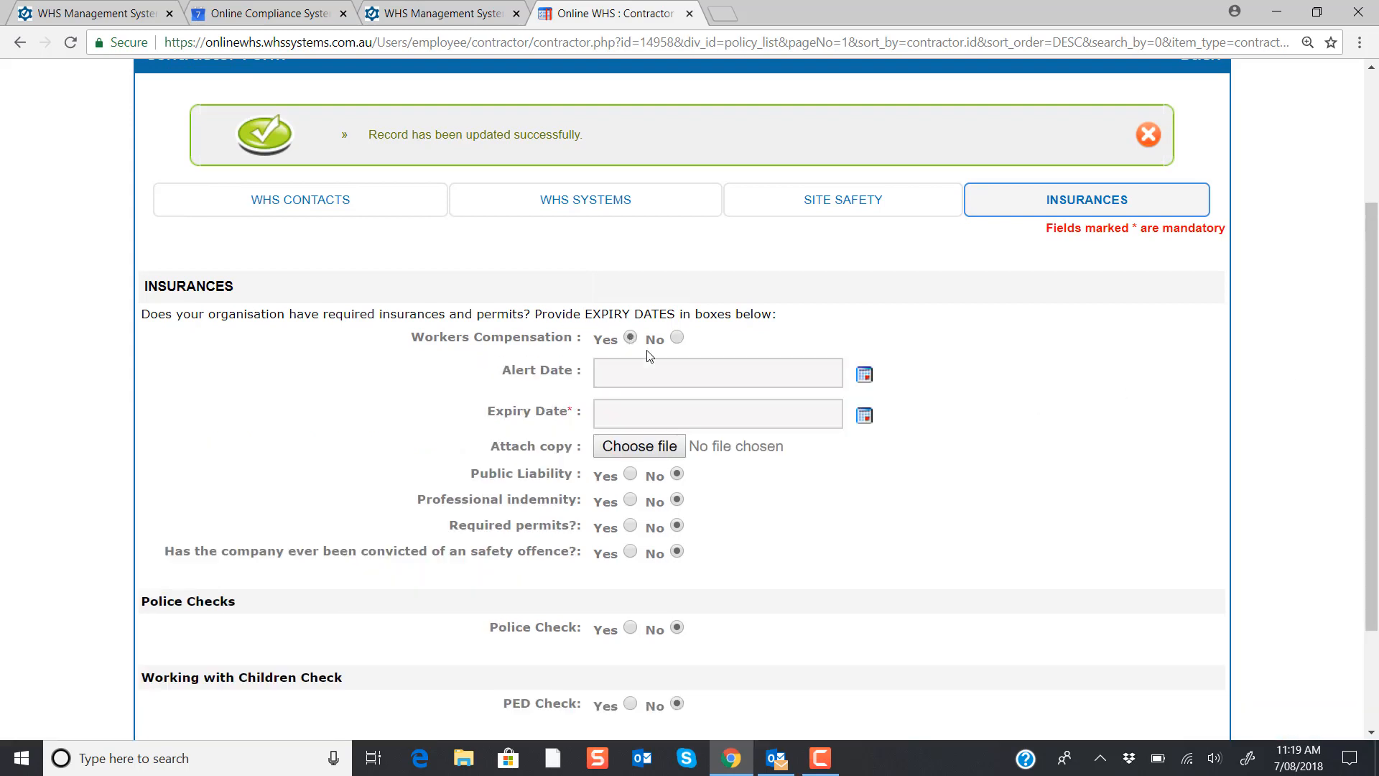
click(864, 376)
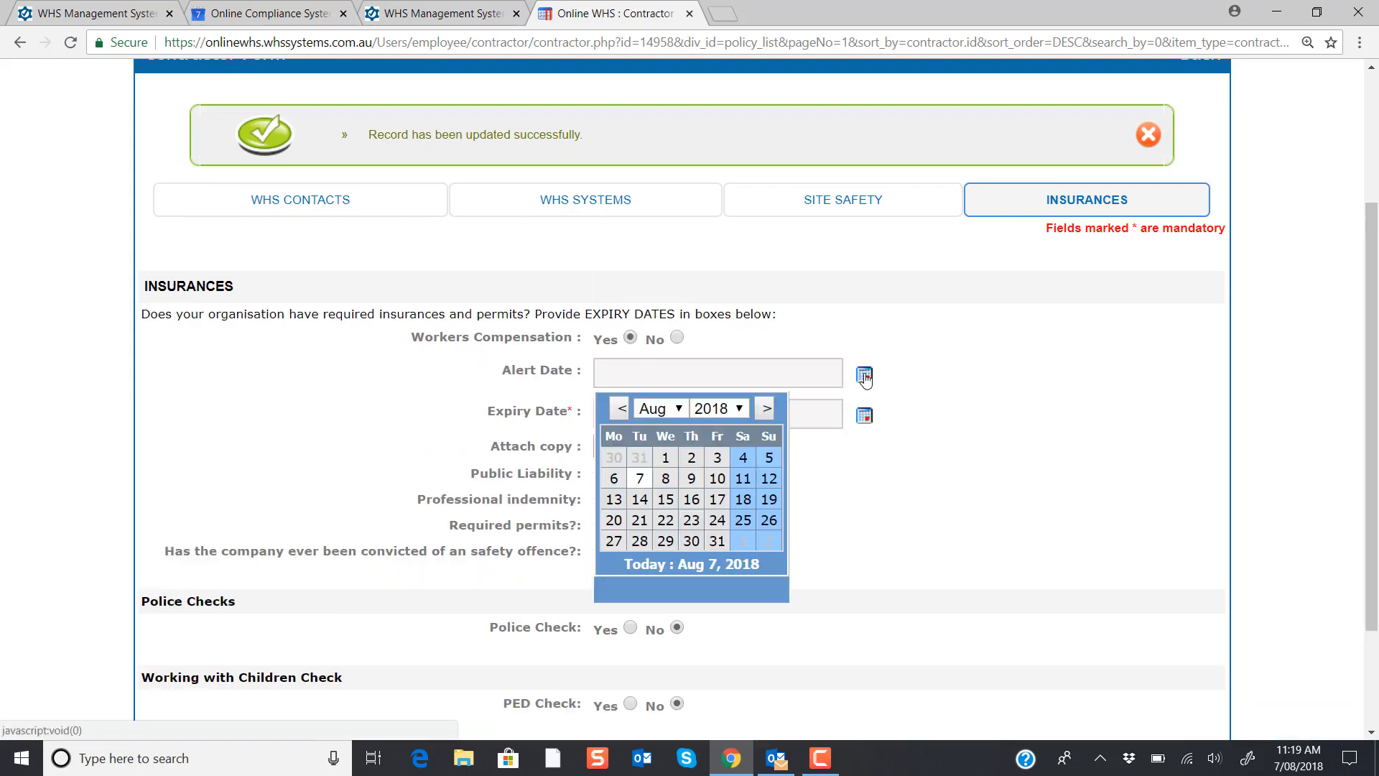
click(639, 541)
click(863, 418)
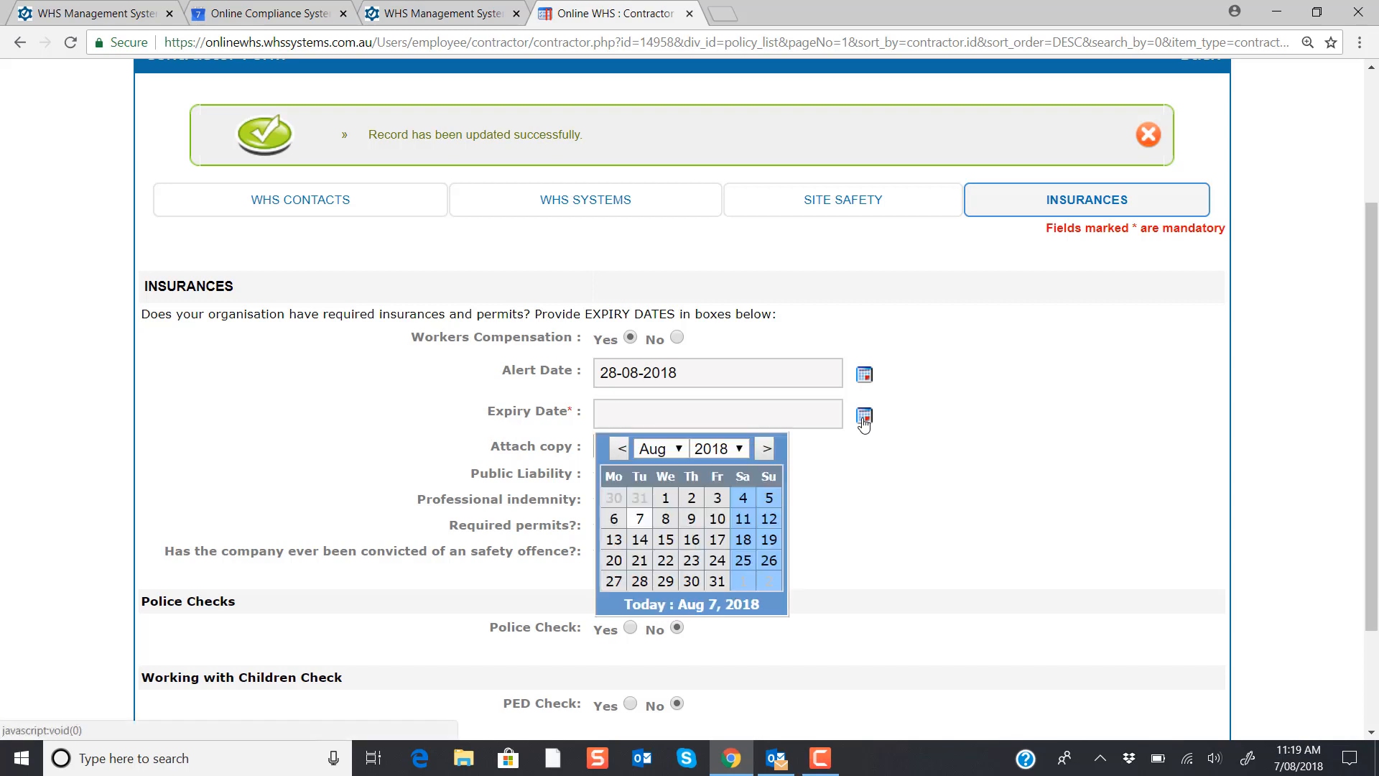
click(717, 581)
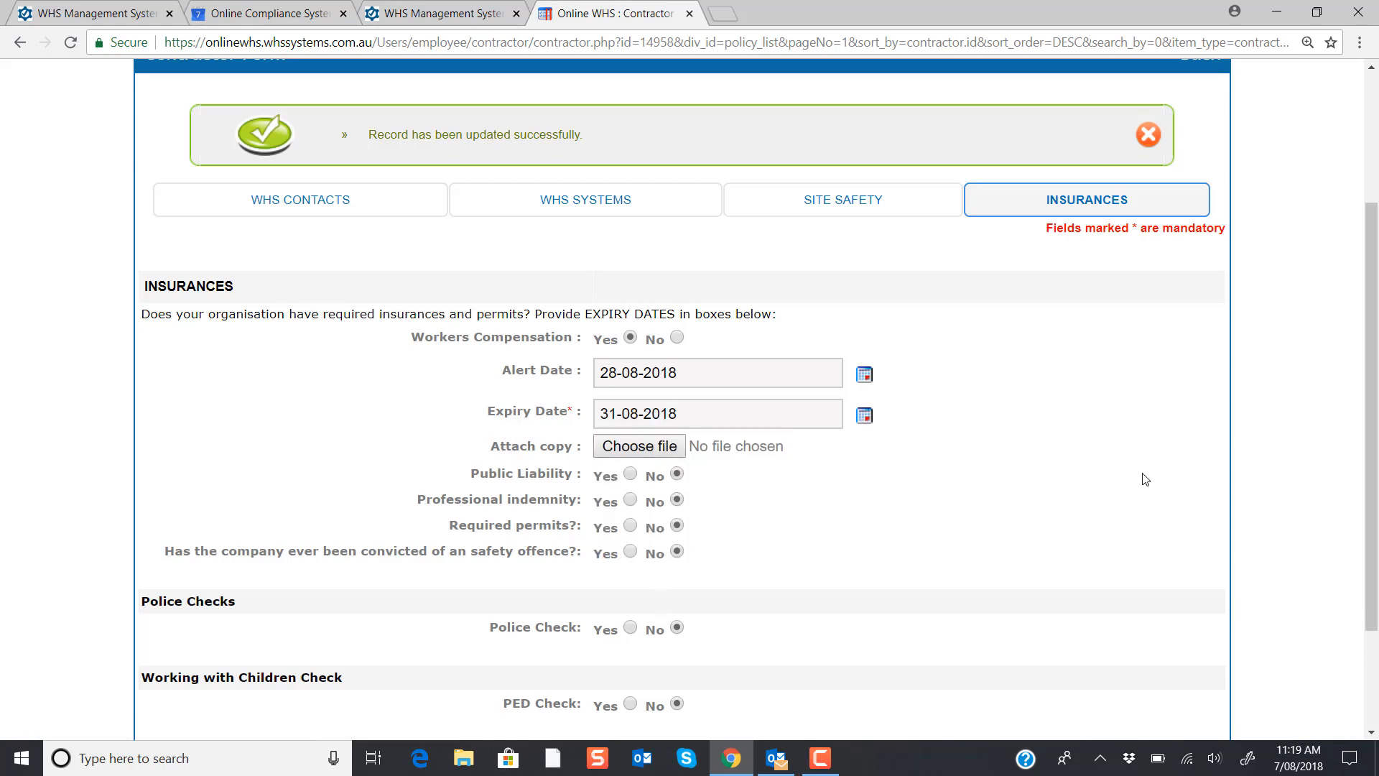
drag(1372, 279, 1342, 438)
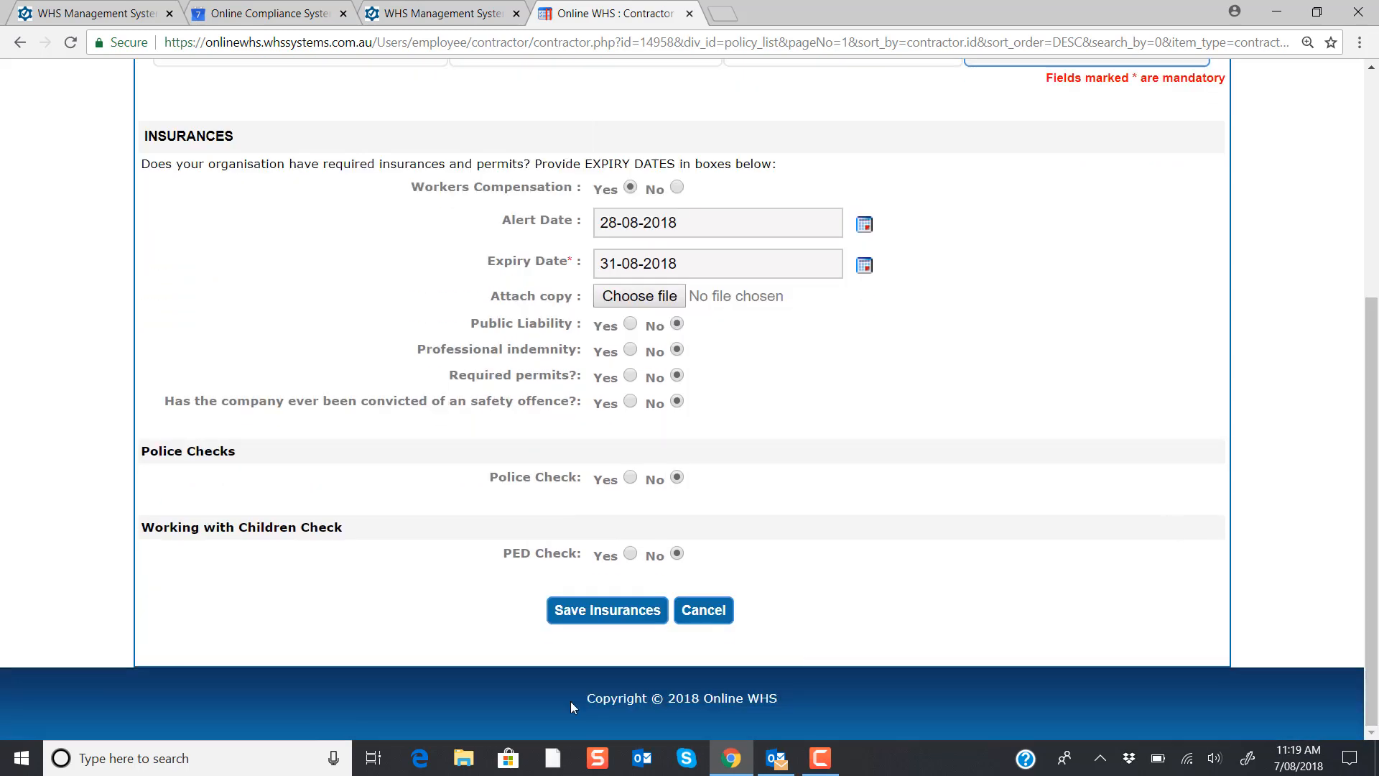
click(609, 617)
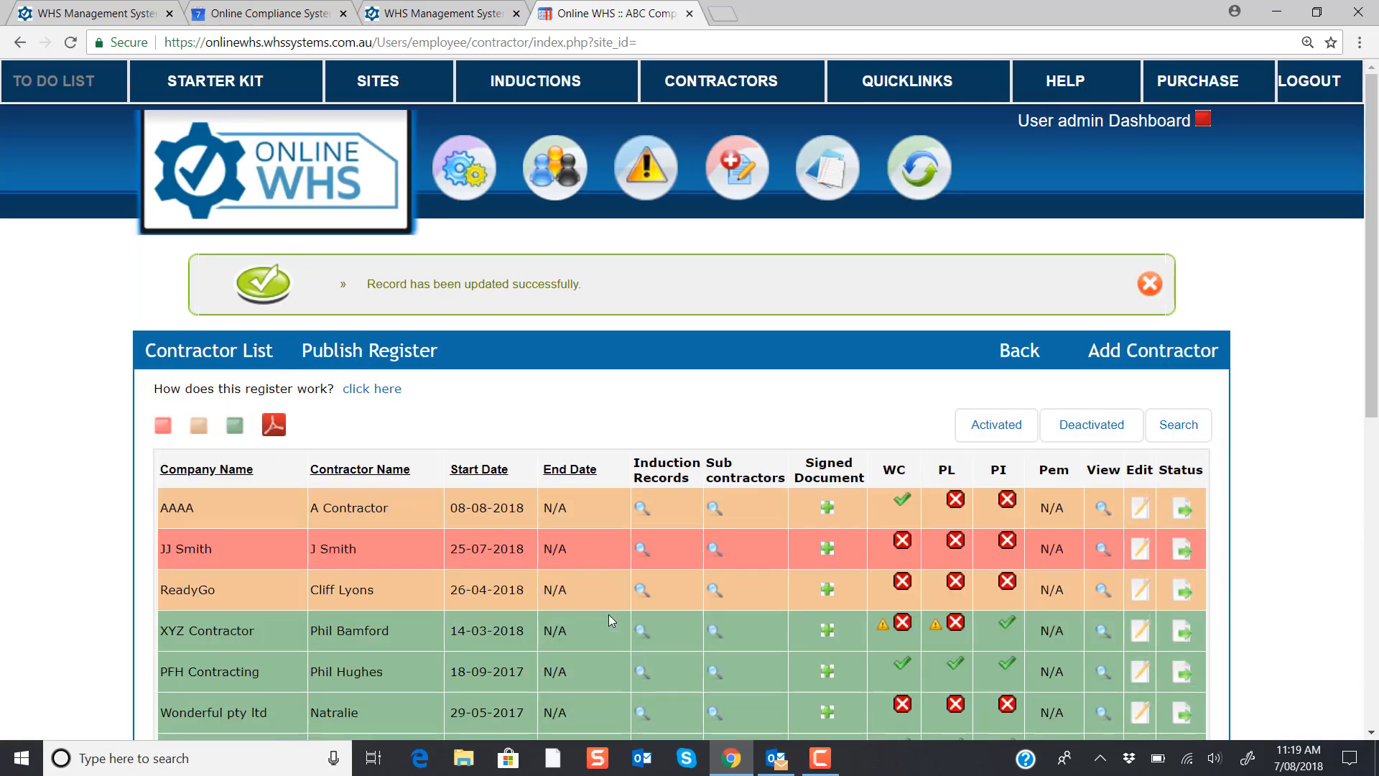
Open the AAAA contractor's record from the contractor list, view the listed employee's compliance verification card, and close the card
click(1149, 284)
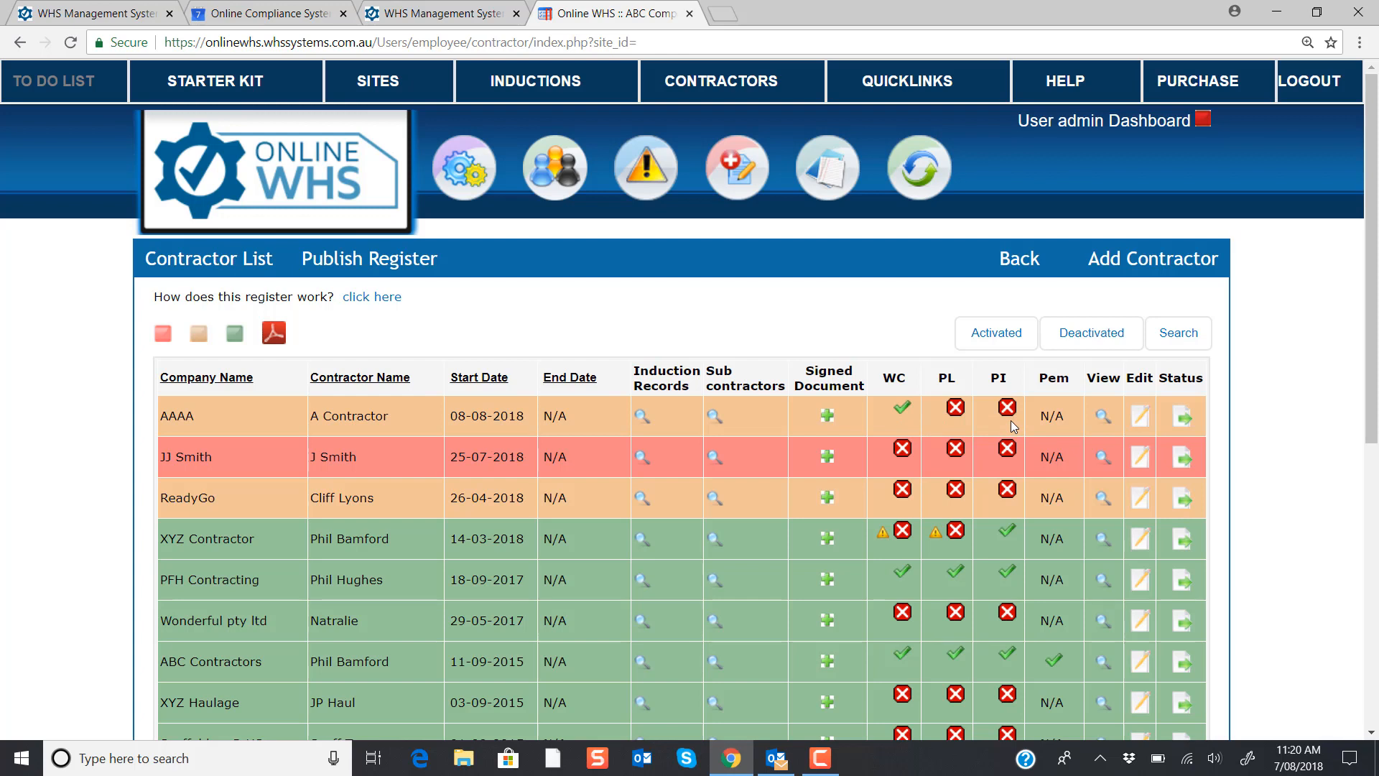
click(1100, 416)
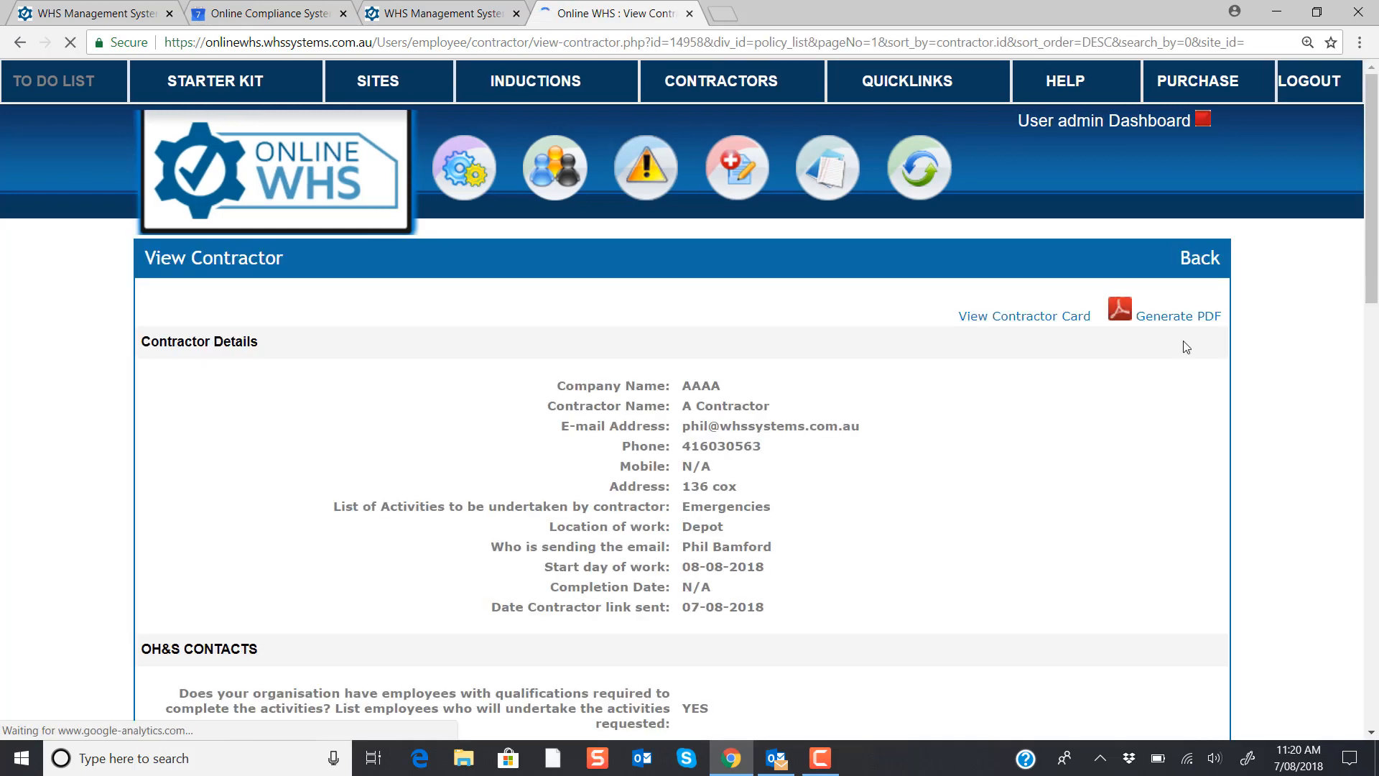
drag(1367, 187, 1354, 372)
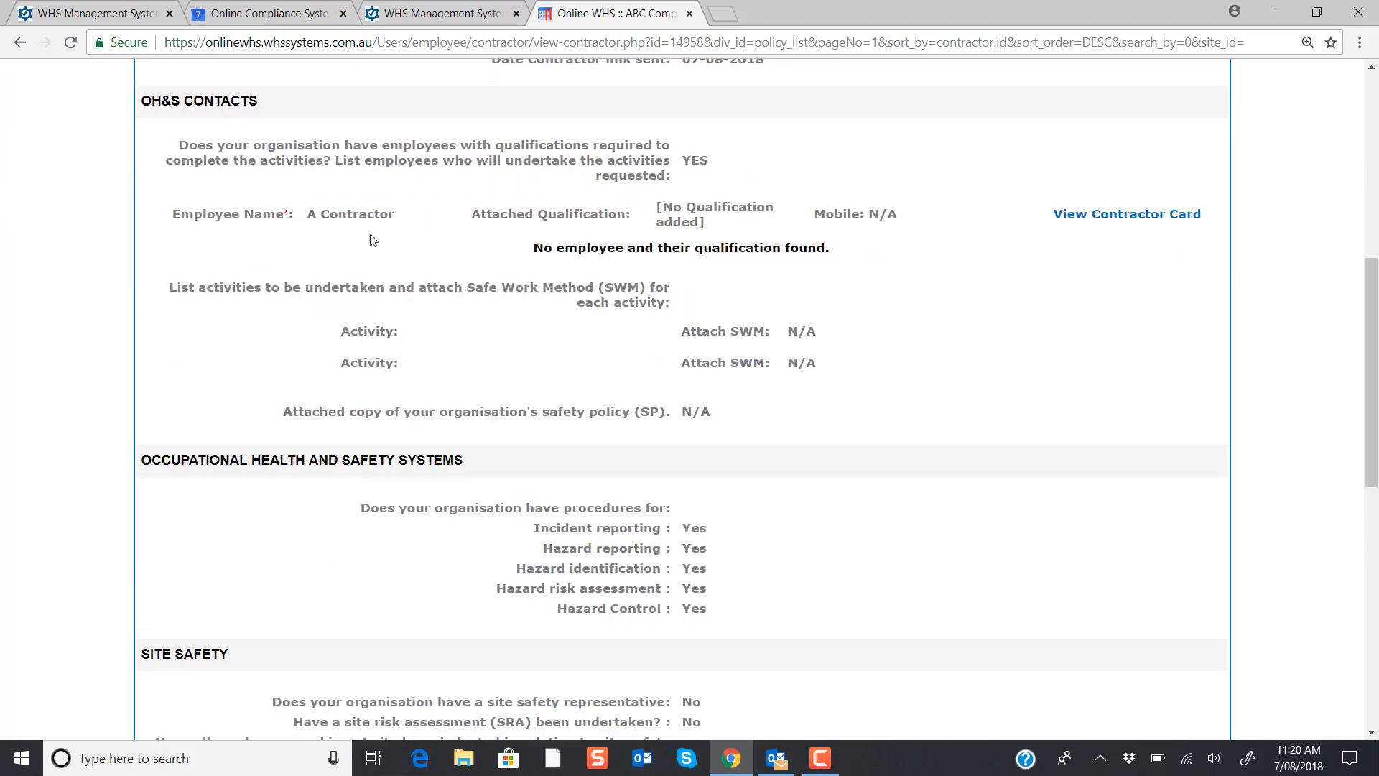
click(1094, 216)
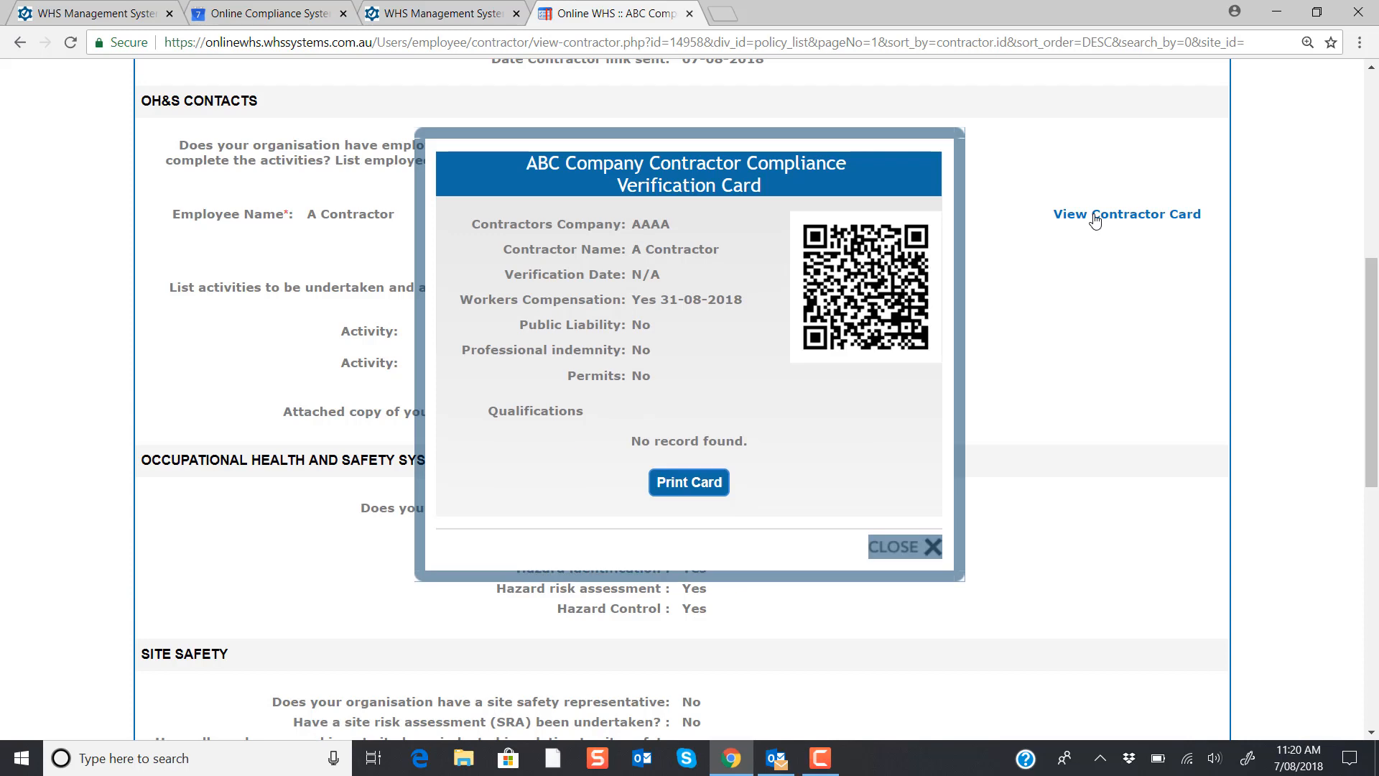
click(932, 547)
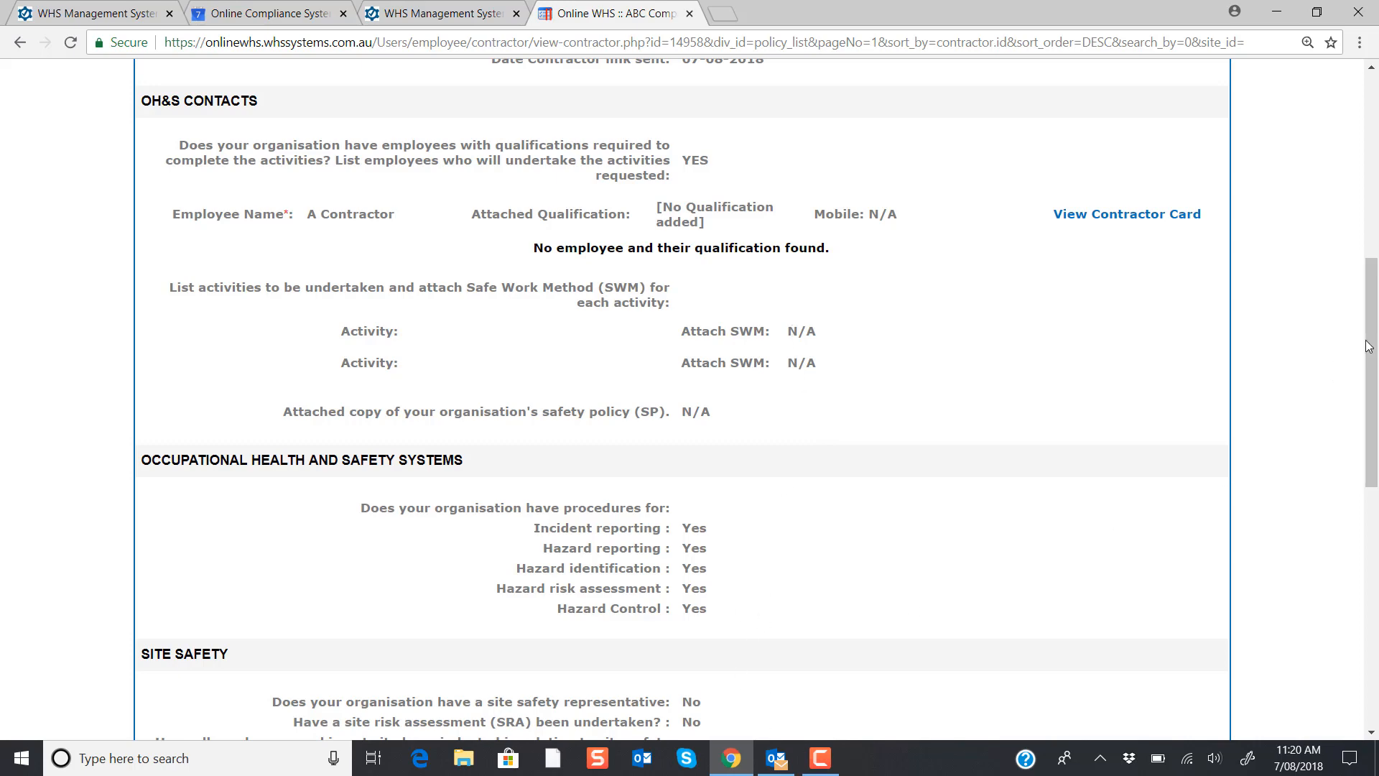
Enable automatic email alerts to the contractor for due or expired insurances
drag(1368, 346, 1368, 516)
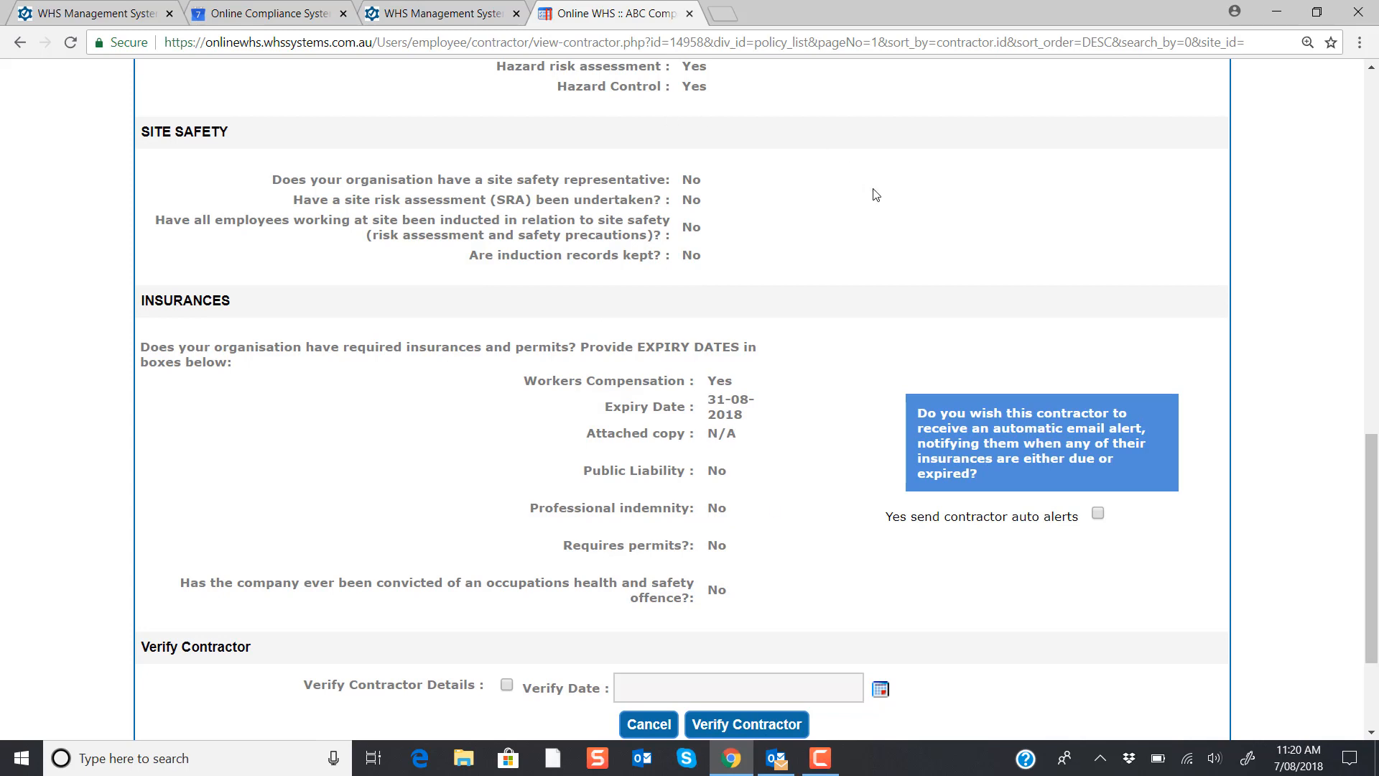
click(1098, 514)
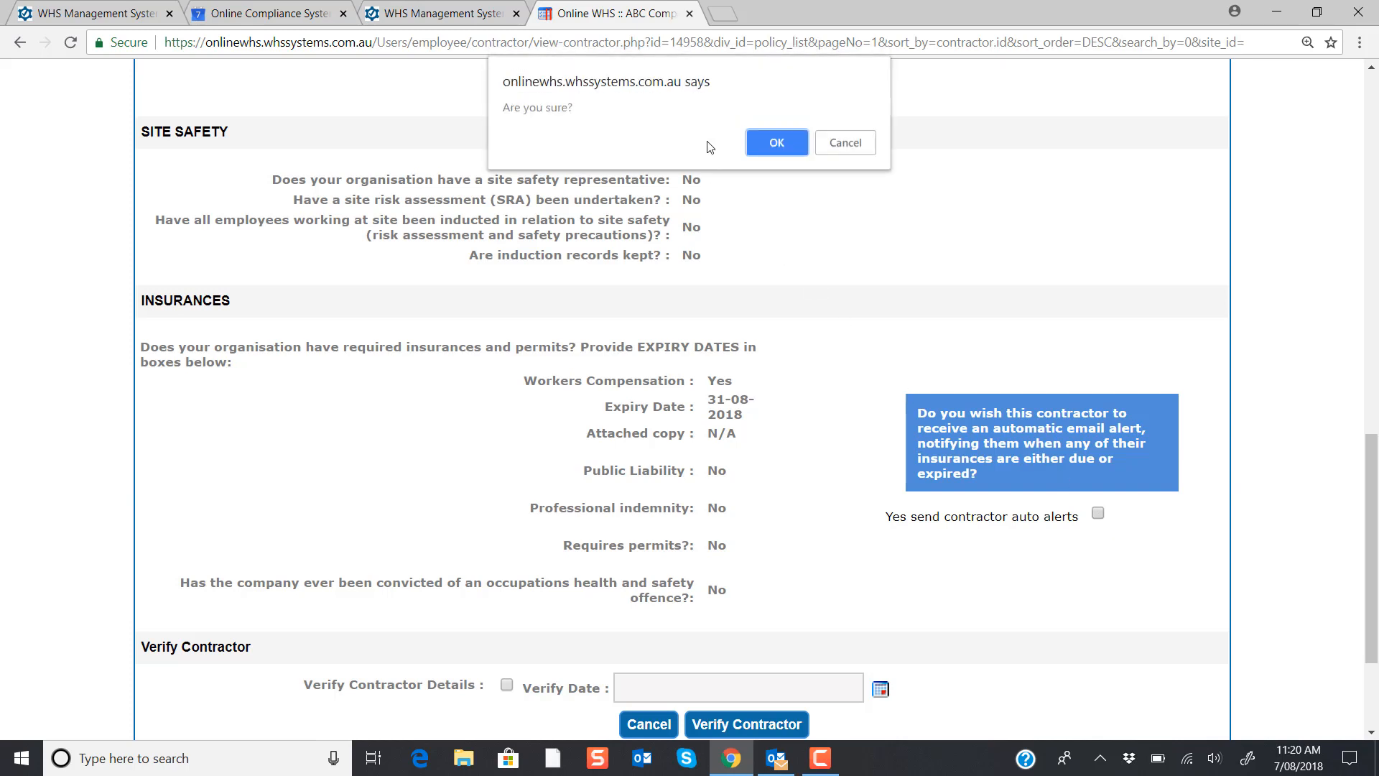
click(773, 138)
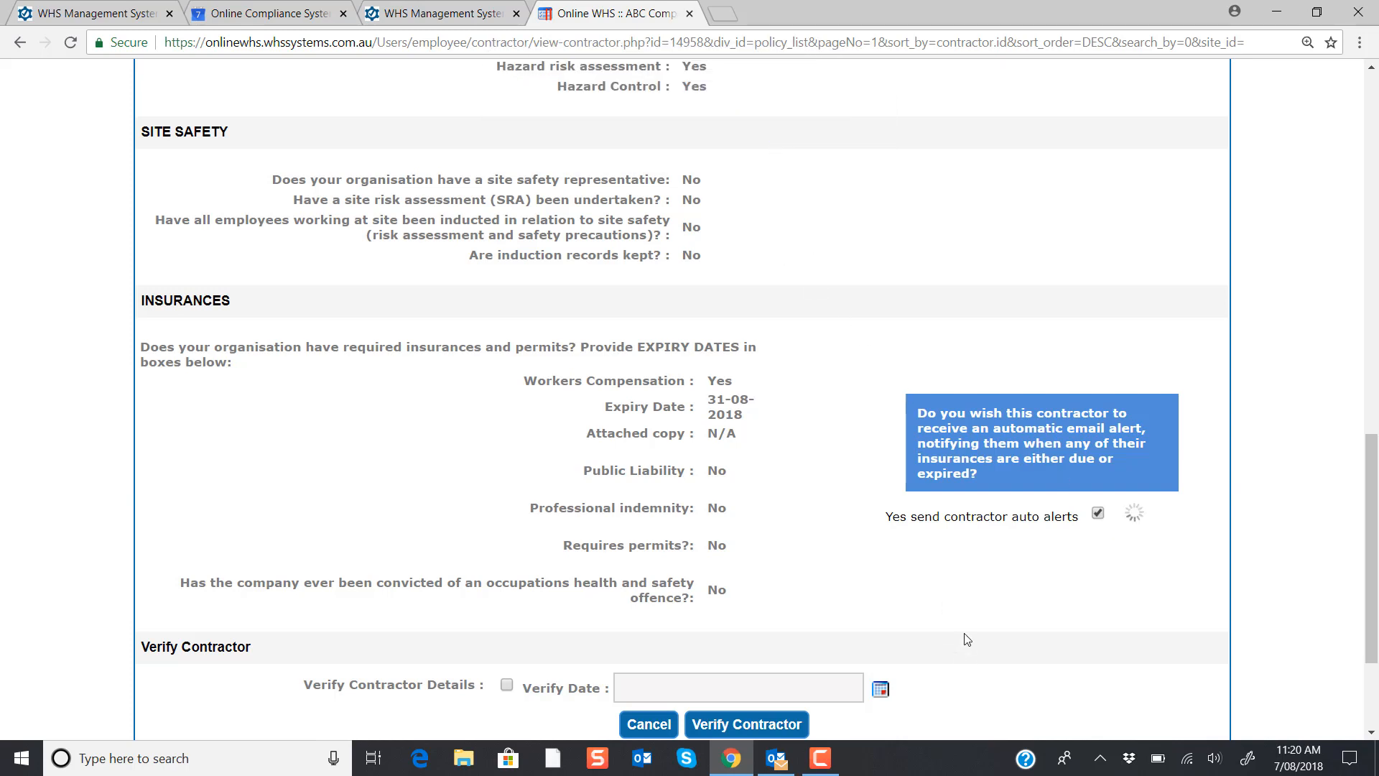
click(931, 195)
drag(1368, 513, 1346, 175)
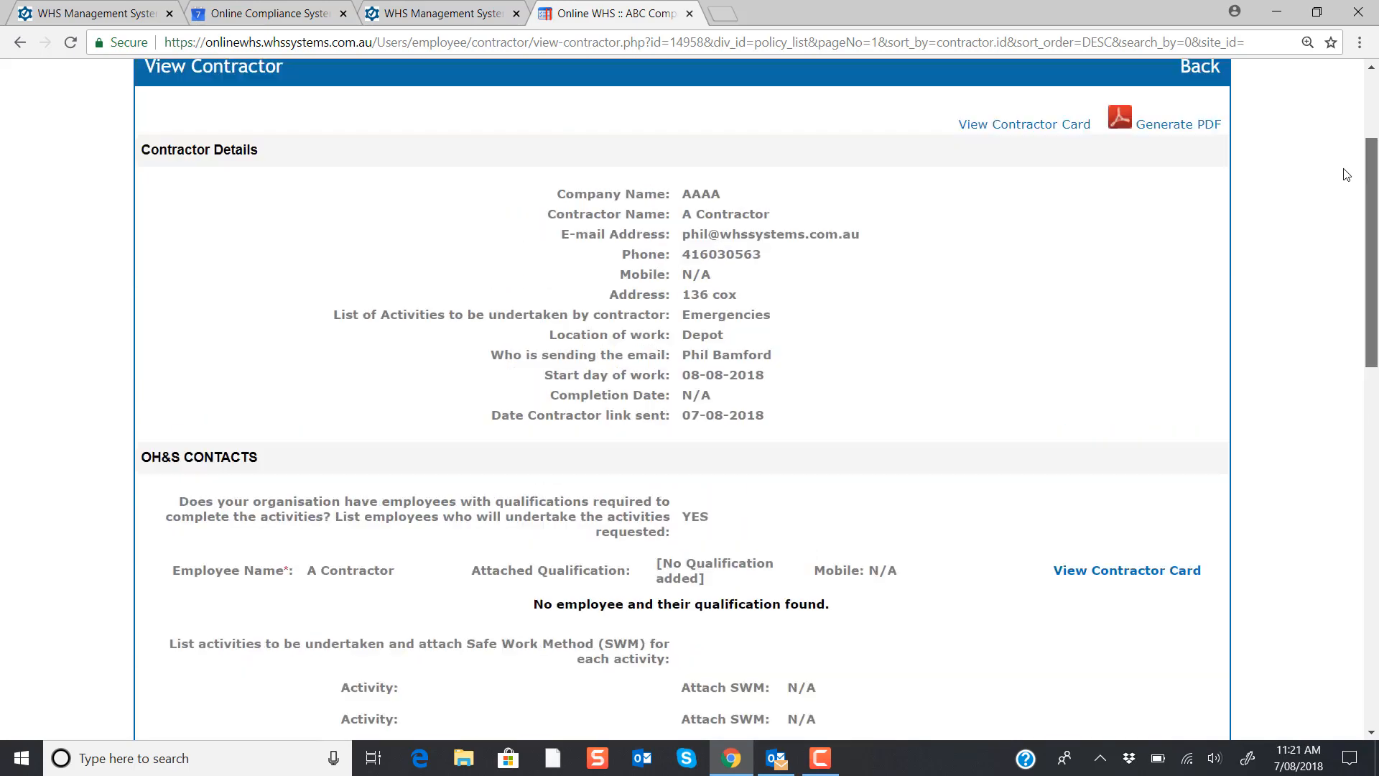
scroll(1346, 174, up, 2)
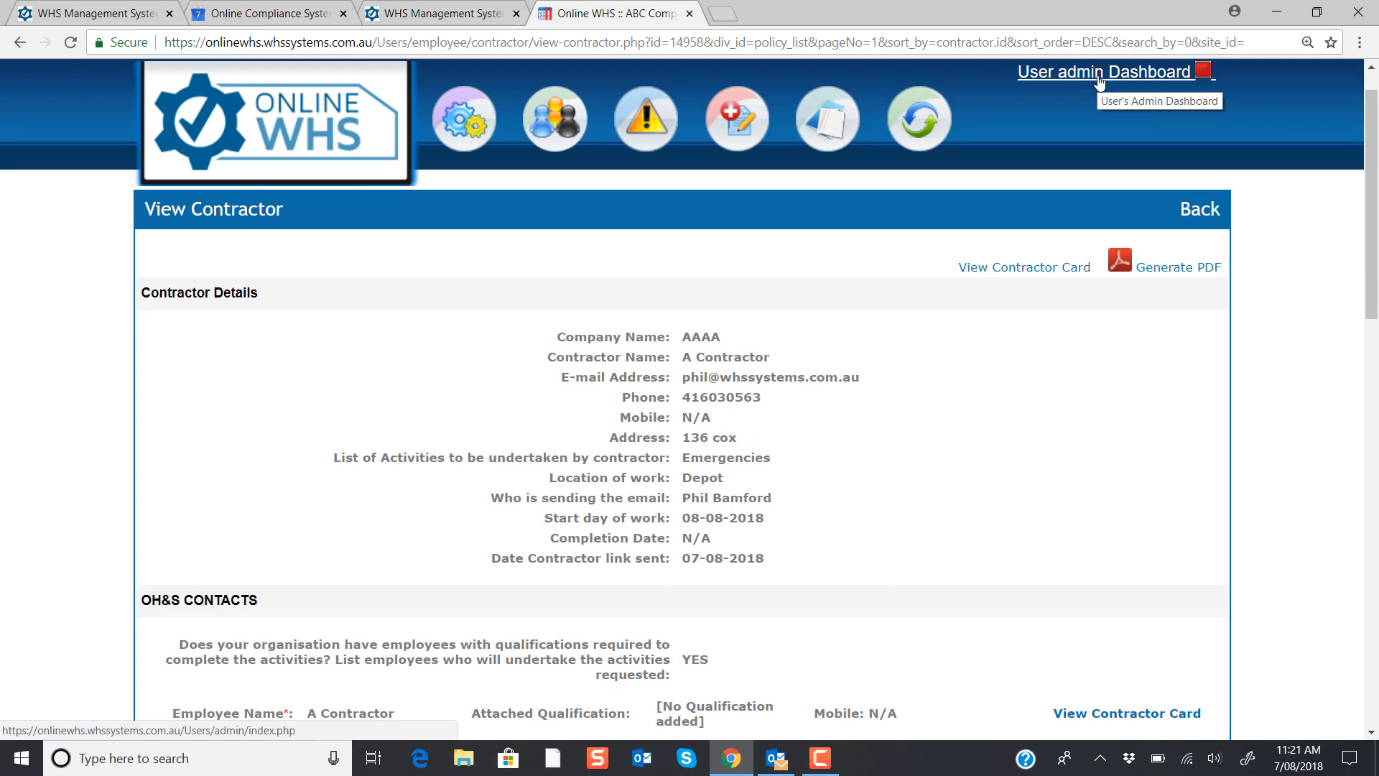
scroll(1365, 171, up, 1)
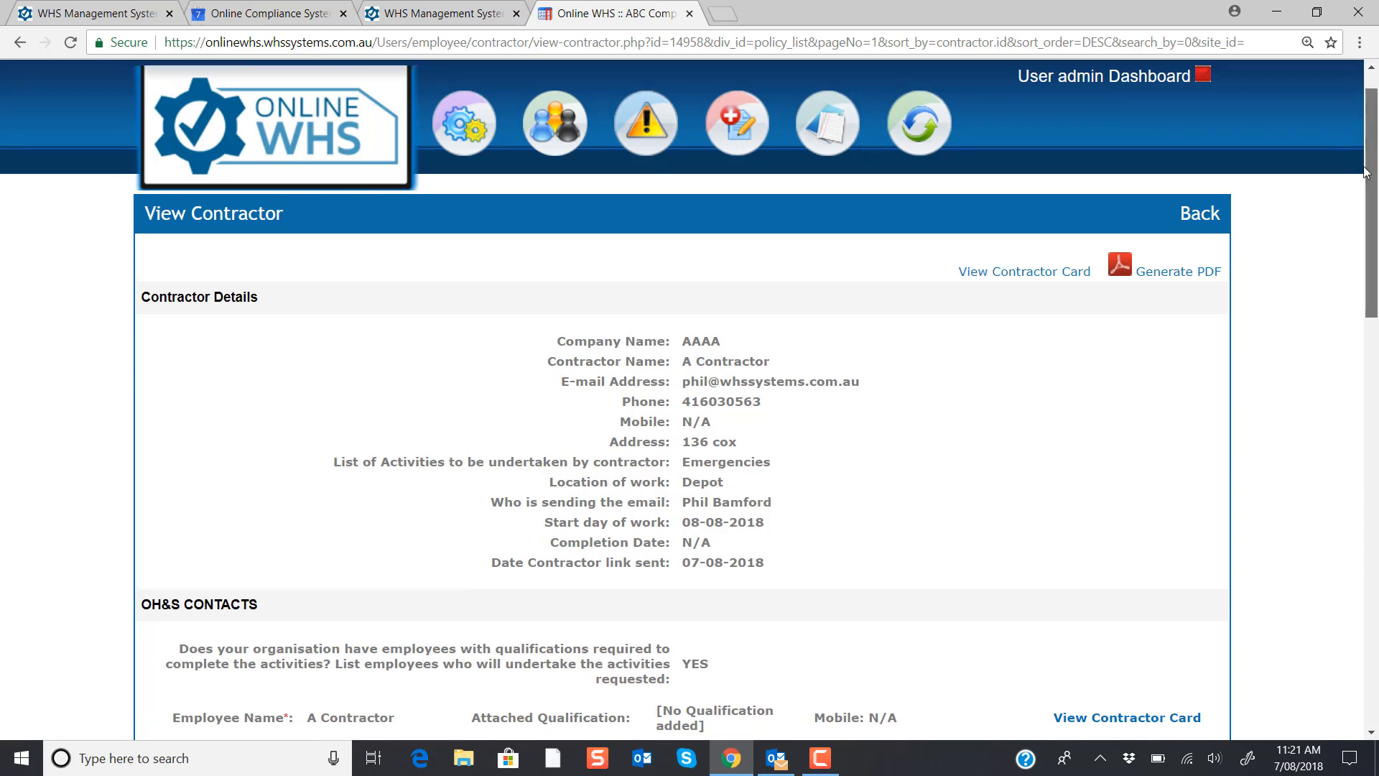
Verify the contractor's details with verify date 07-08-2018 and return to the contractor list
scroll(1108, 578, down, 15)
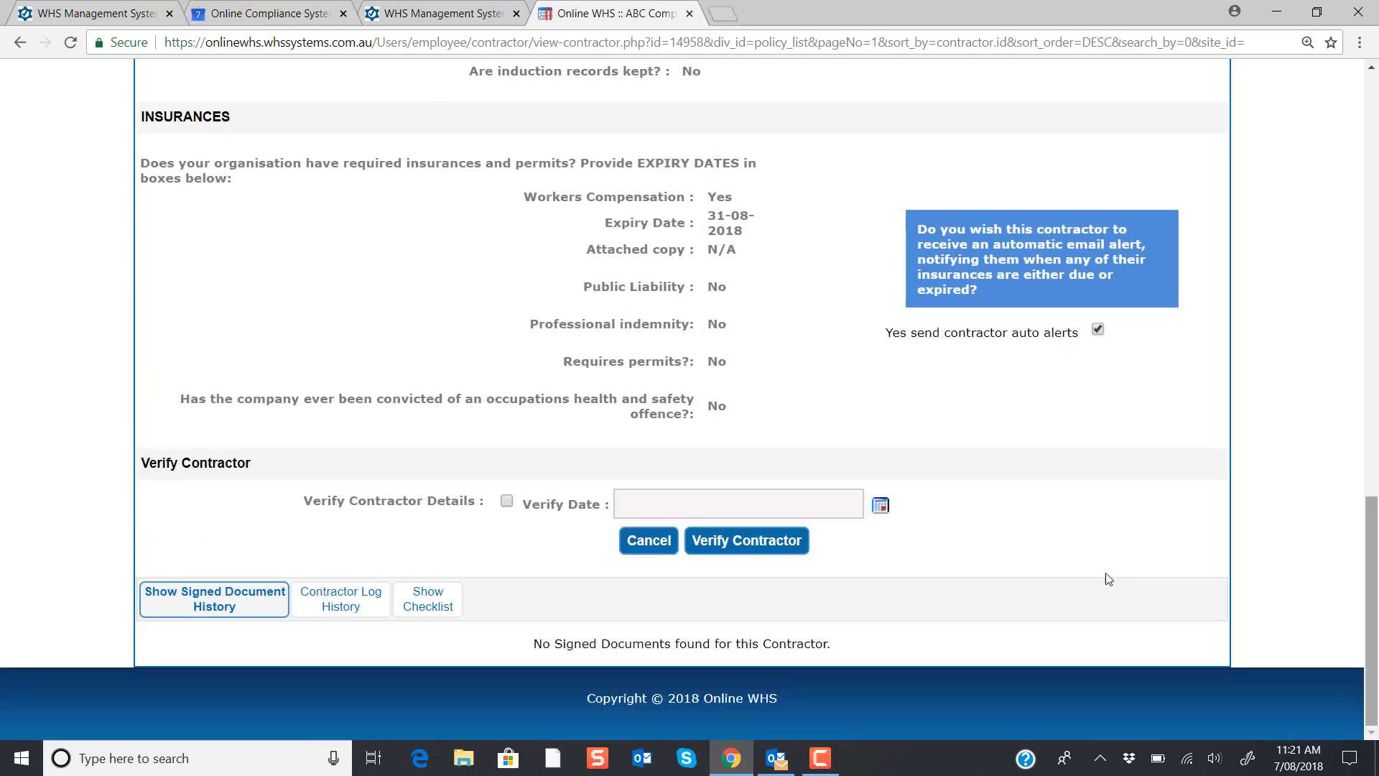
click(507, 502)
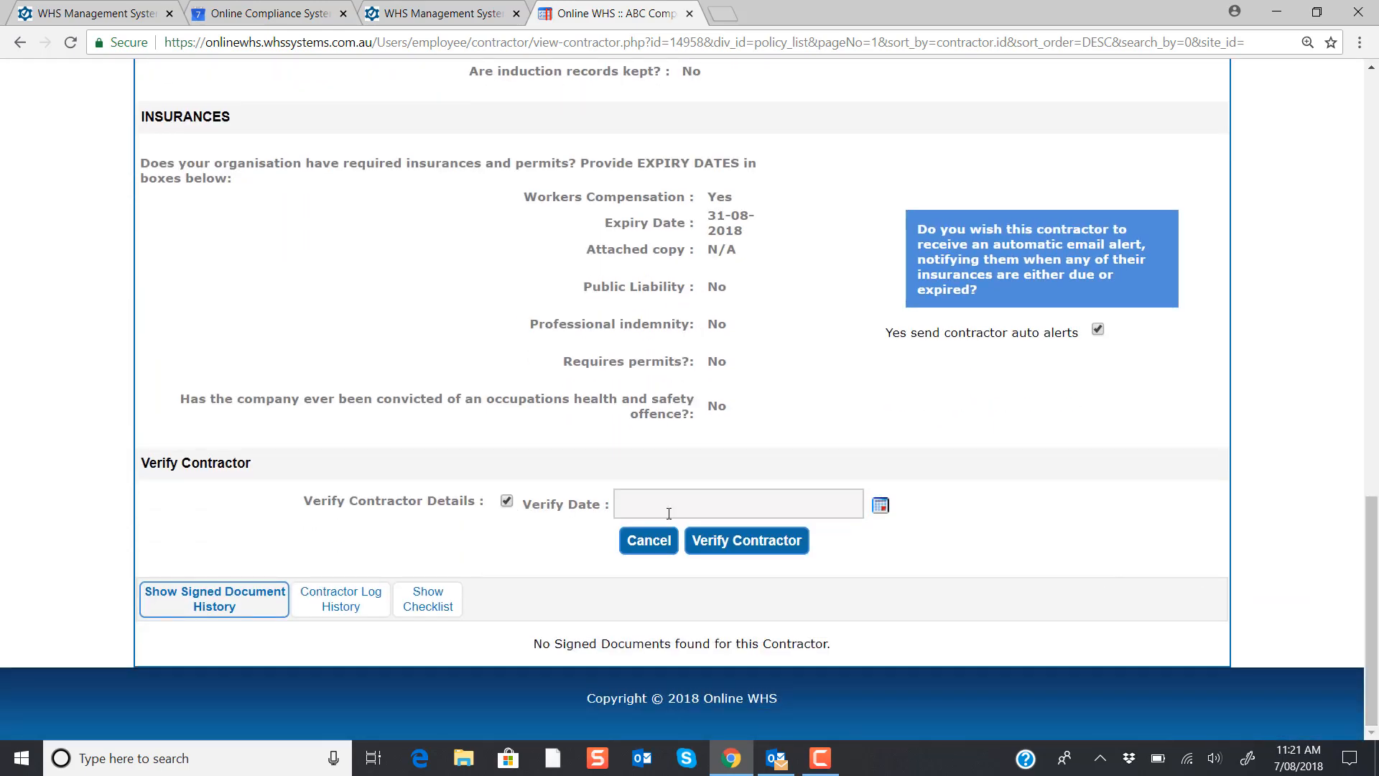
click(880, 505)
click(711, 694)
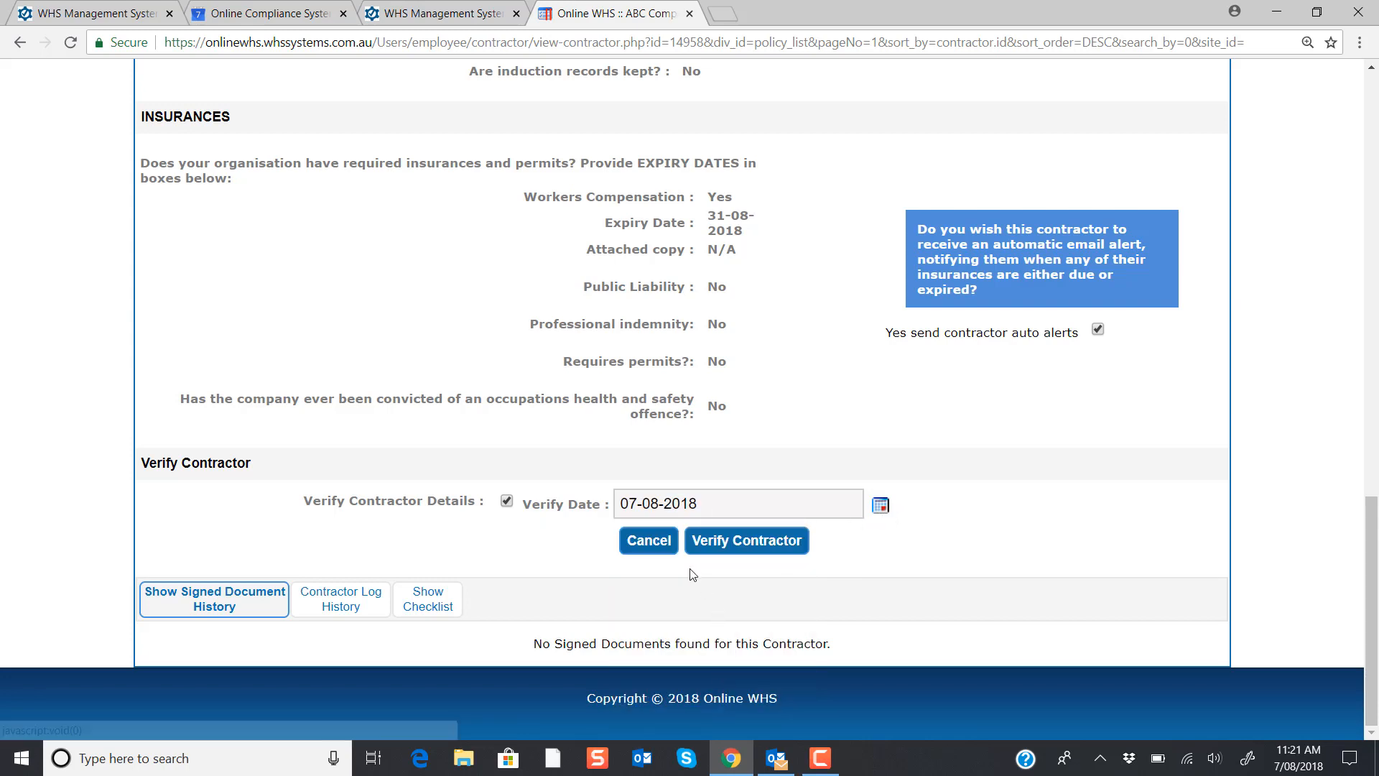
click(721, 546)
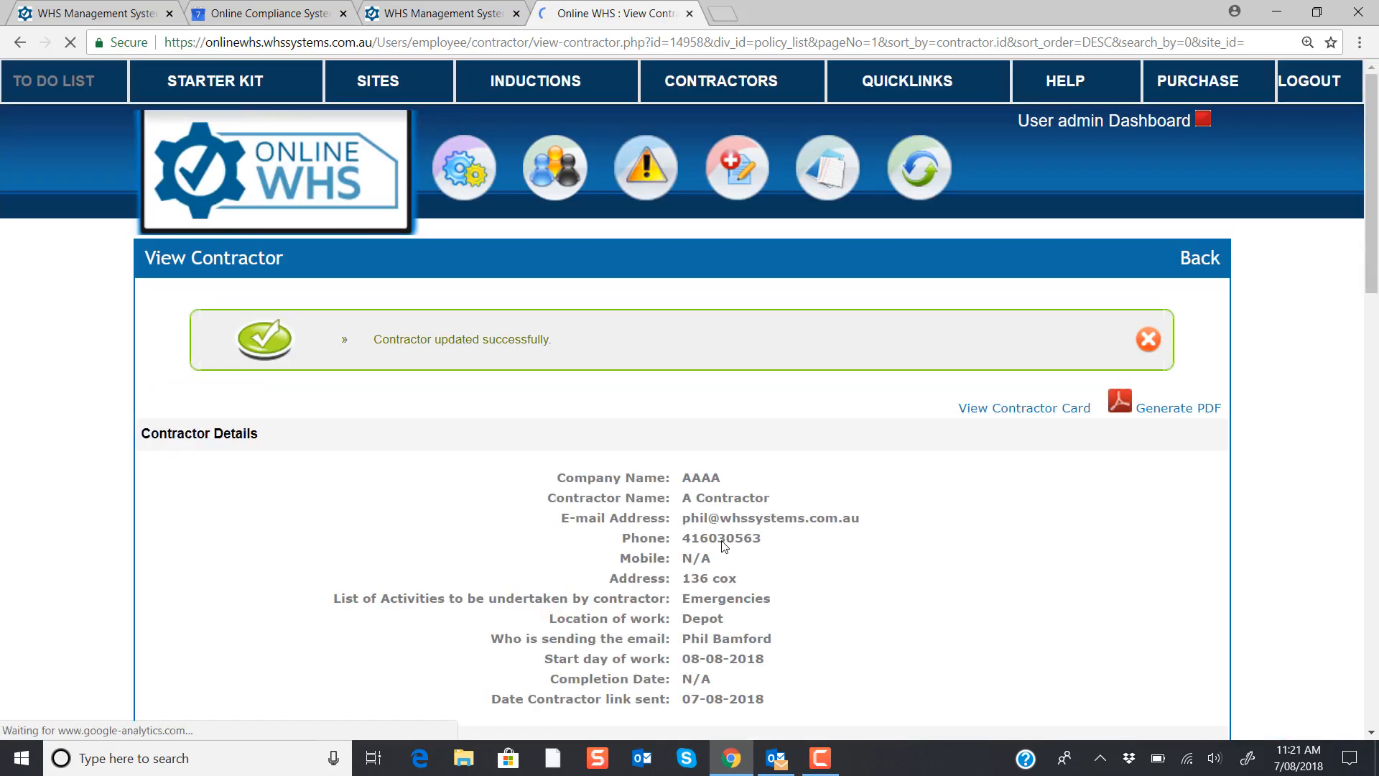
click(713, 83)
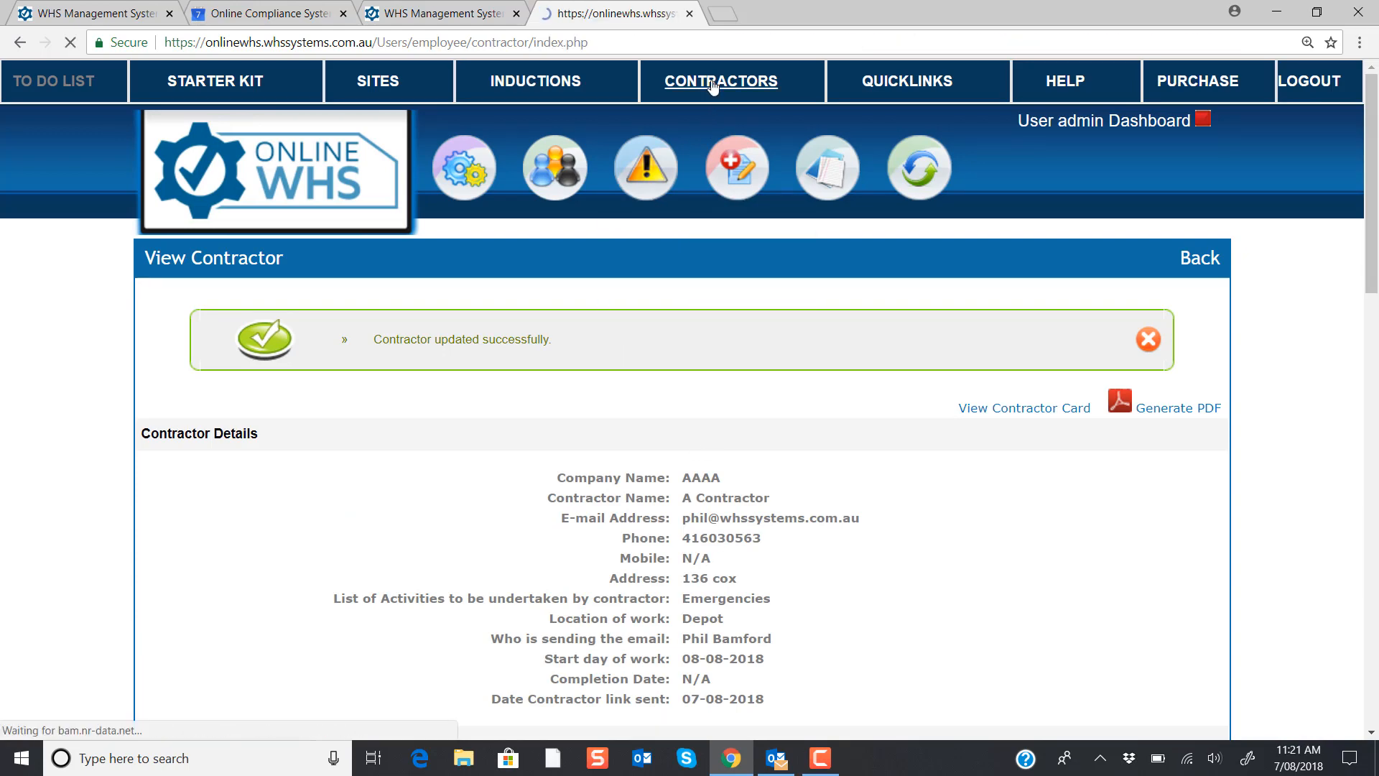